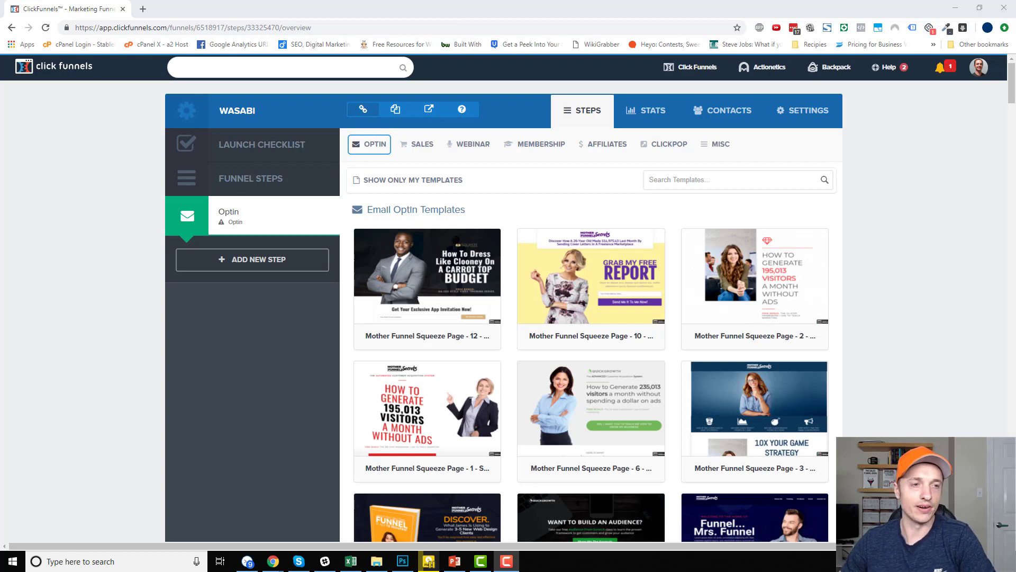
# Step: Open the SALES dropdown of sales page types for the WASABI funnel's step
pyautogui.moveTo(590, 307)
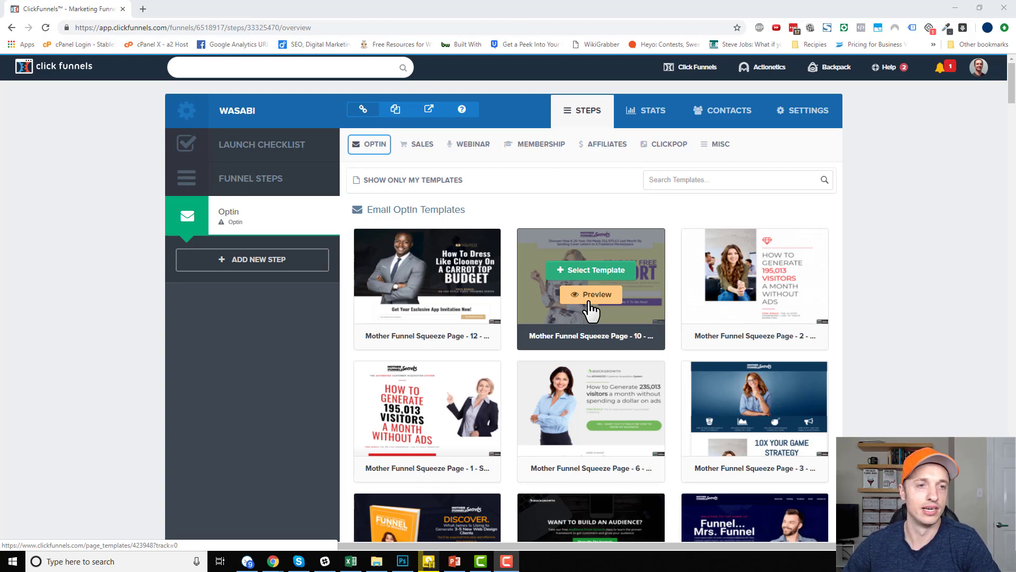
pyautogui.click(421, 144)
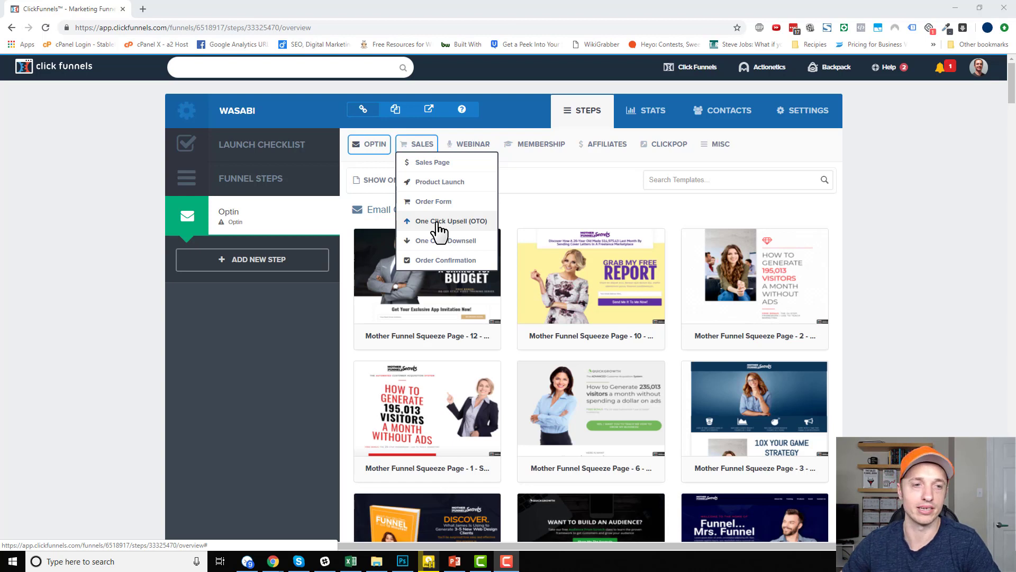
pyautogui.moveTo(423, 146)
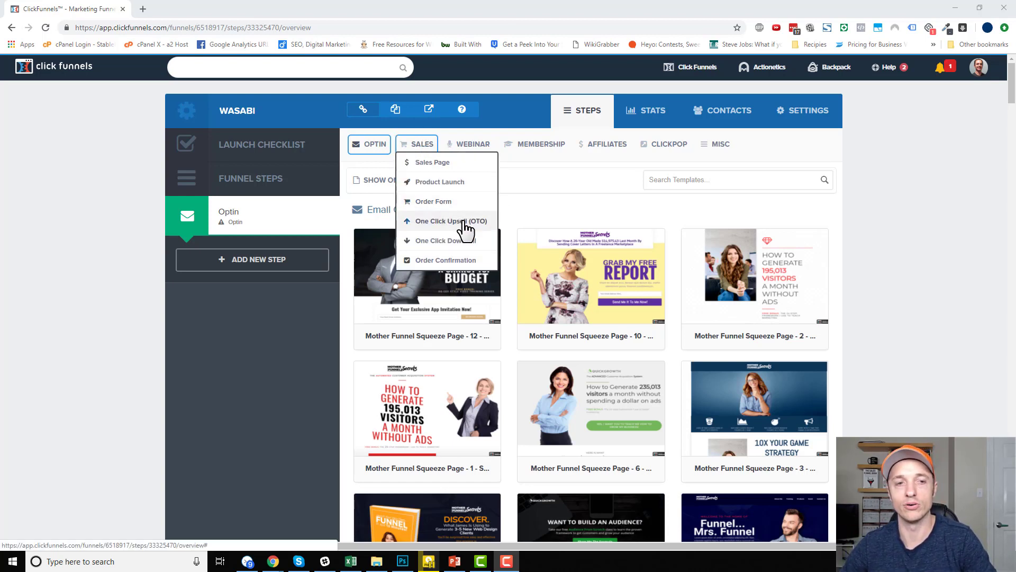
# Step: Apply the PLF FUNNEL - 12 order form template to the step and open its Products settings
pyautogui.click(452, 203)
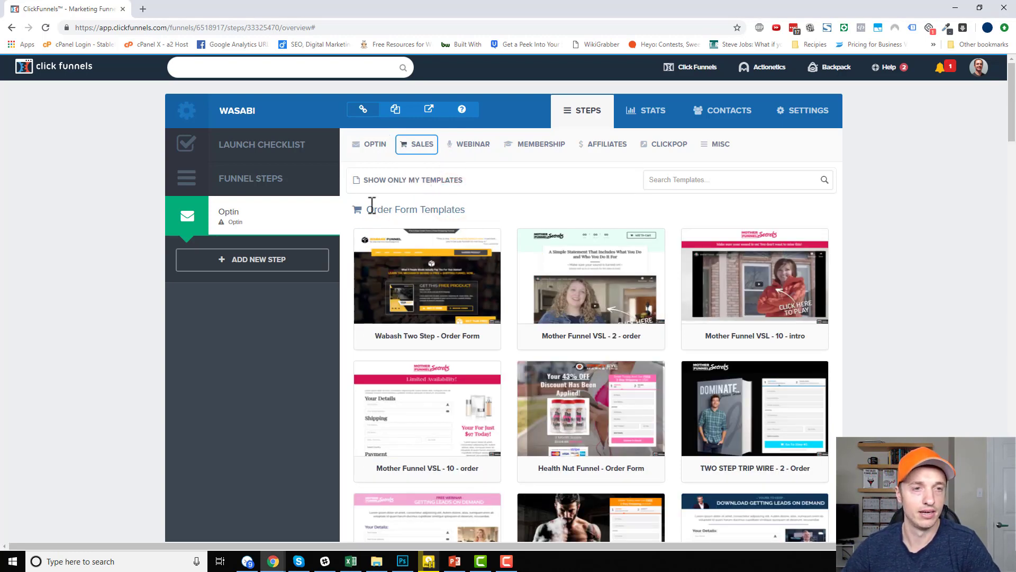
pyautogui.scroll(-1, 680, 170)
pyautogui.moveTo(695, 284)
pyautogui.scroll(-8, 907, 297)
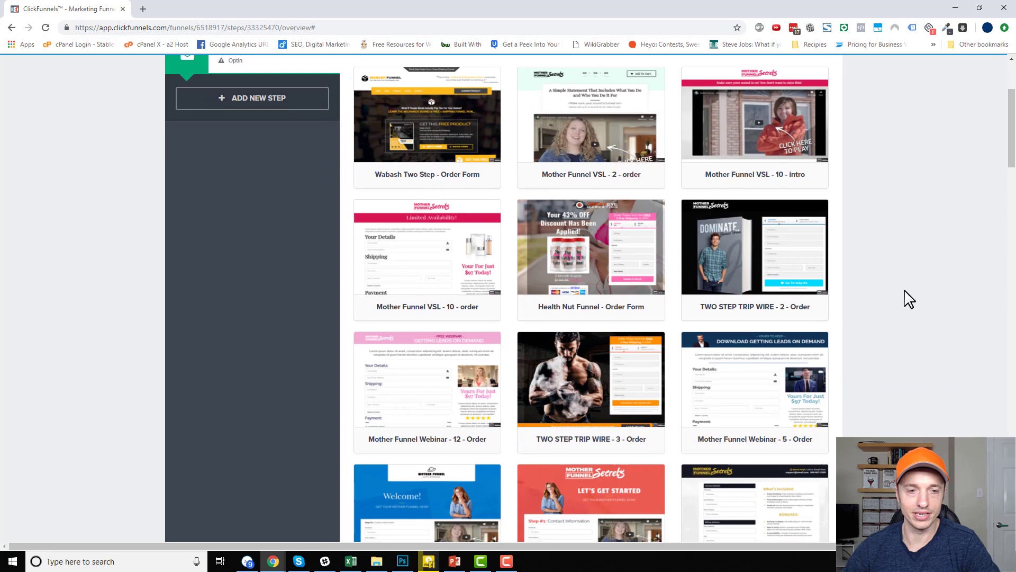
pyautogui.moveTo(617, 324)
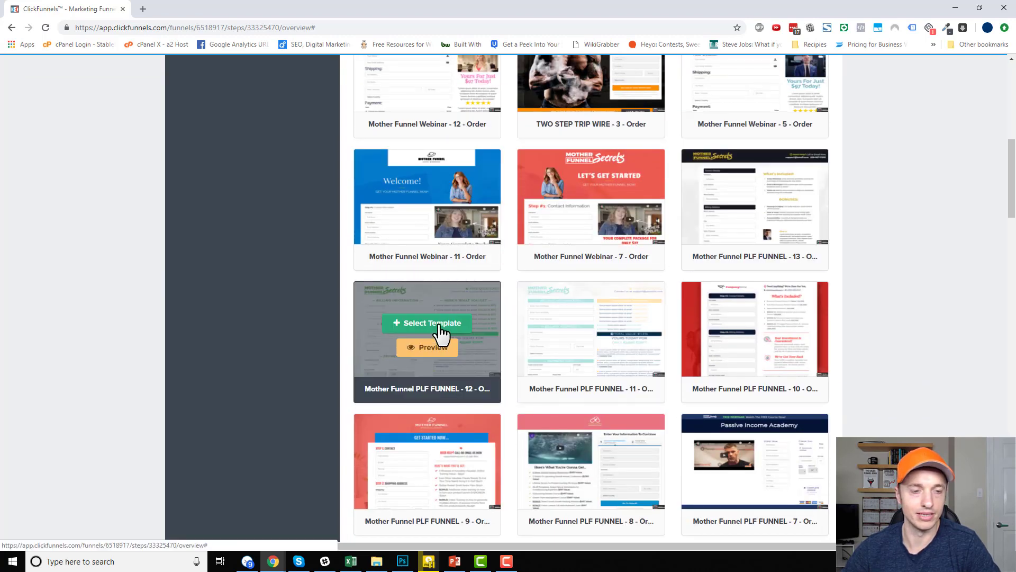
pyautogui.click(442, 324)
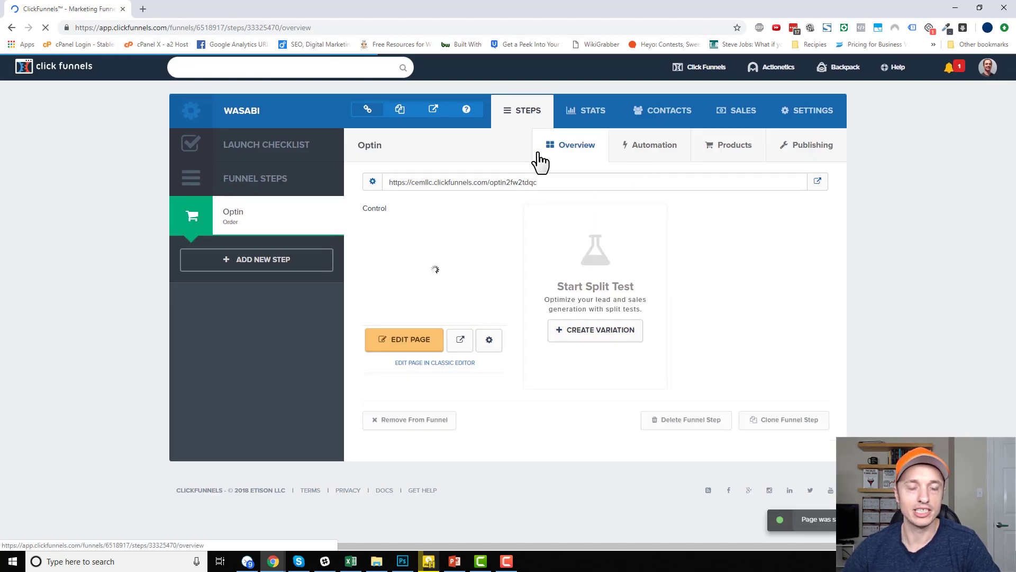
pyautogui.click(735, 147)
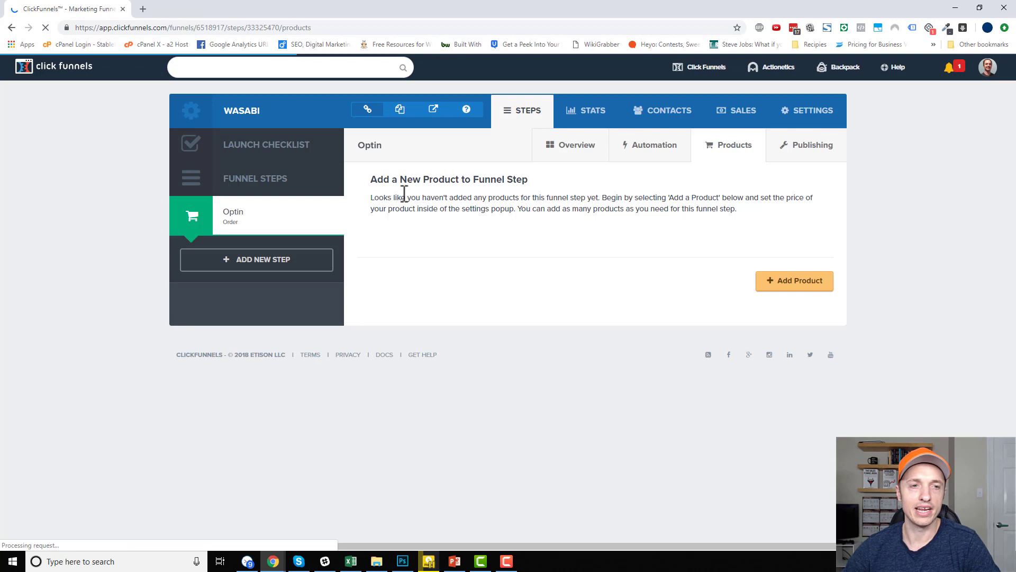
# Step: Start a new product named Product 1 and browse its Billing Integration options
pyautogui.click(793, 290)
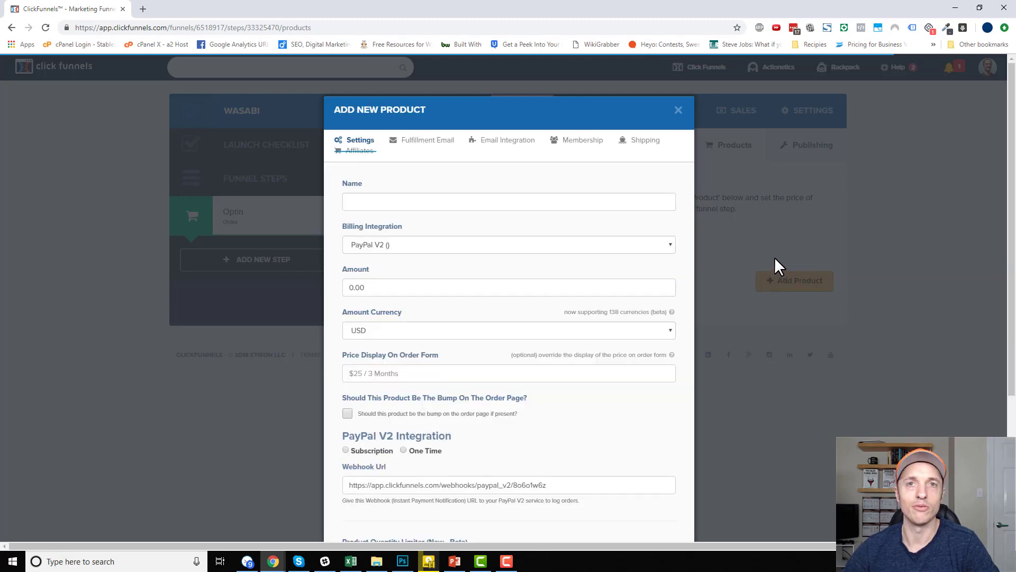
pyautogui.scroll(-1, 381, 212)
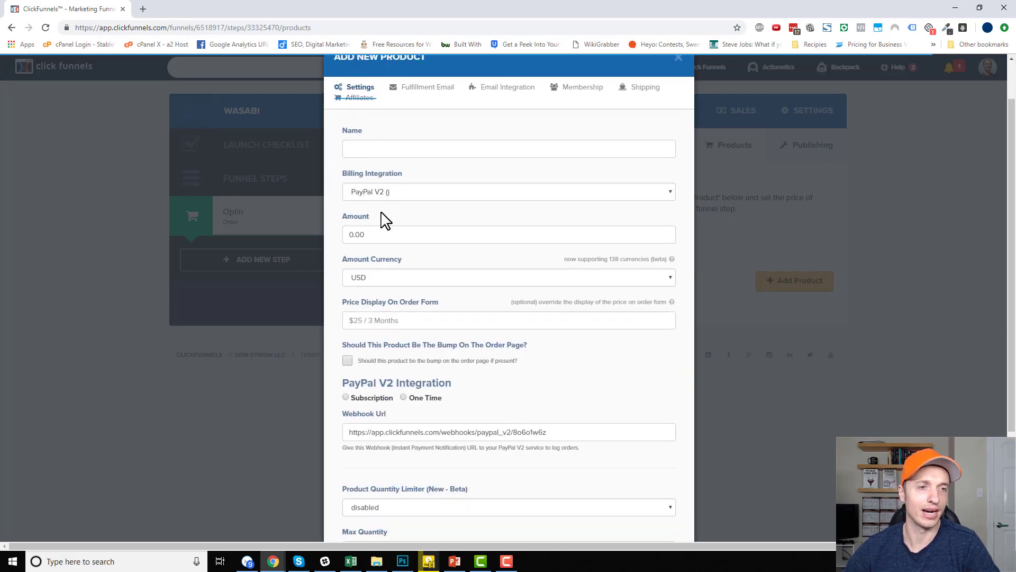
pyautogui.click(359, 154)
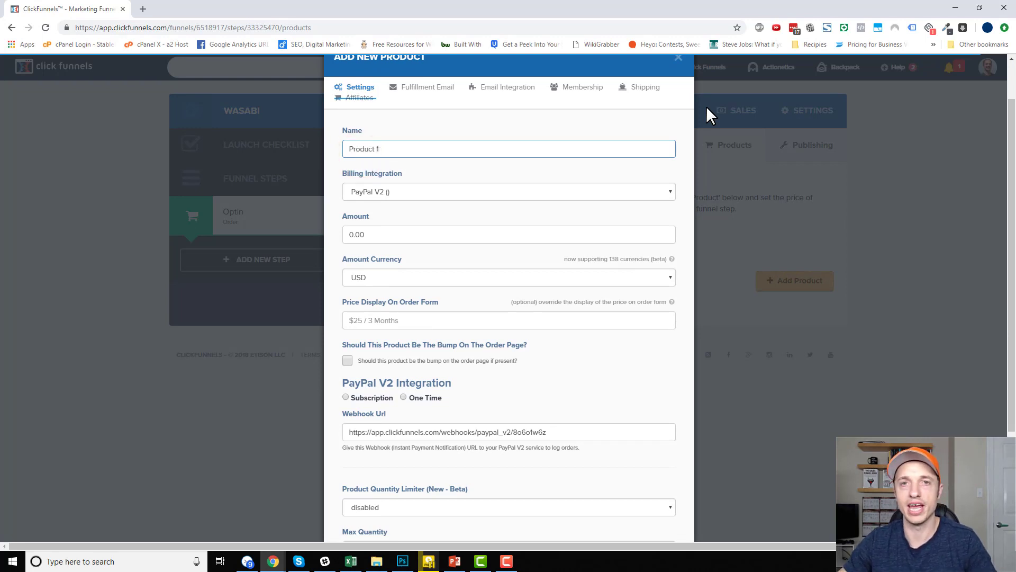
pyautogui.click(371, 192)
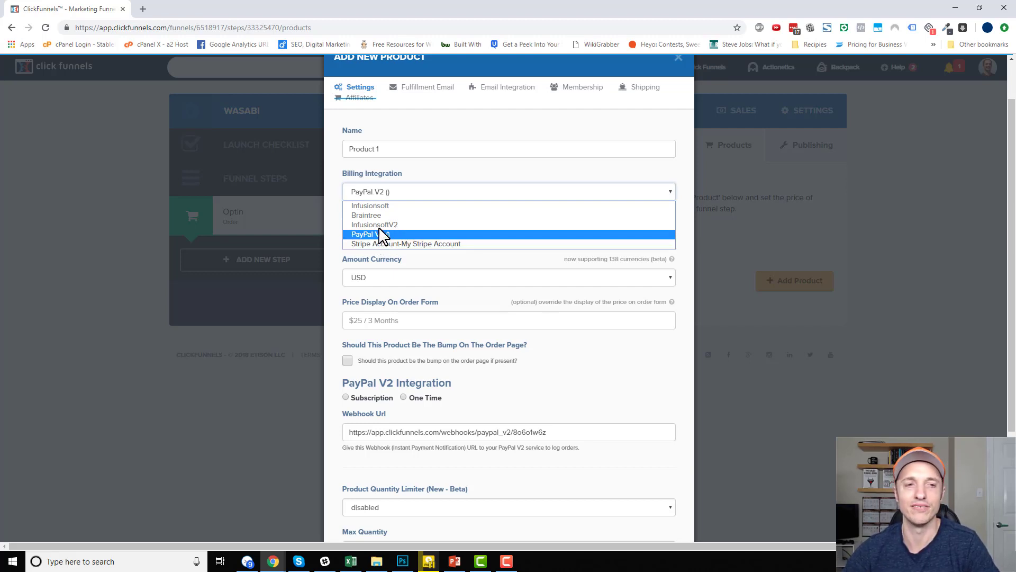
pyautogui.press('Down')
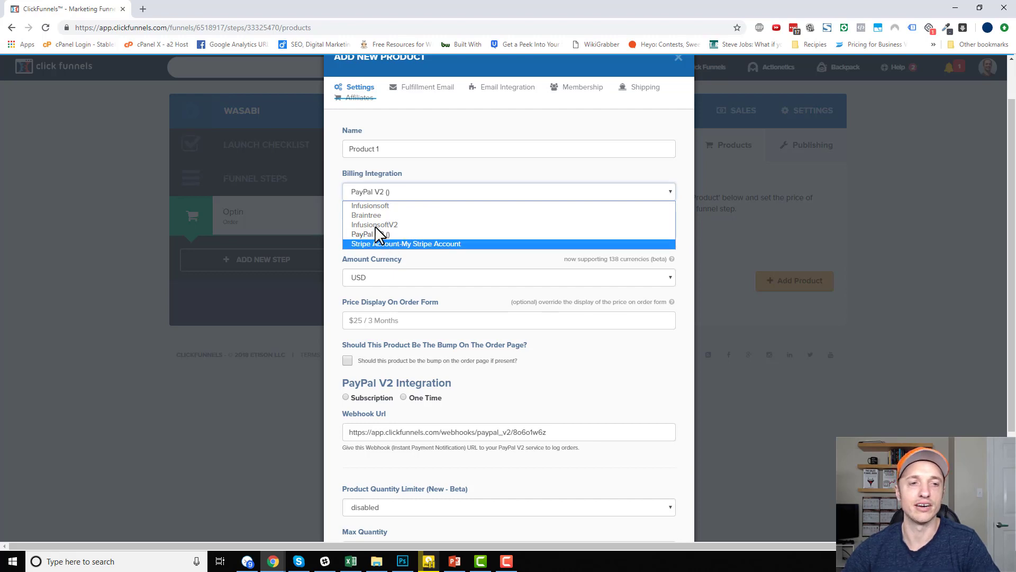
pyautogui.press('Up')
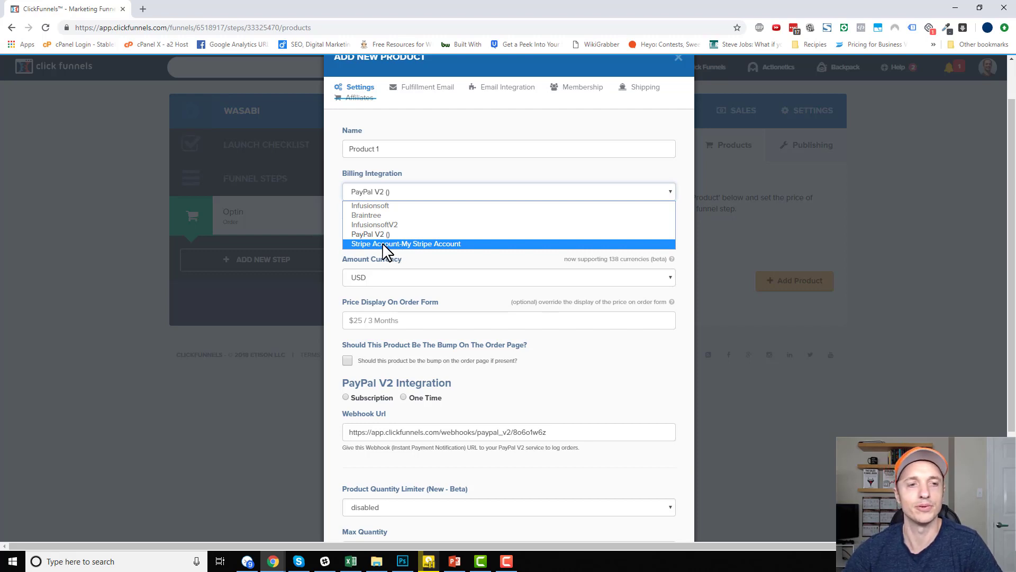
# Step: Bill Product 1 through the Stripe account at an amount of 10.95 USD
pyautogui.click(389, 244)
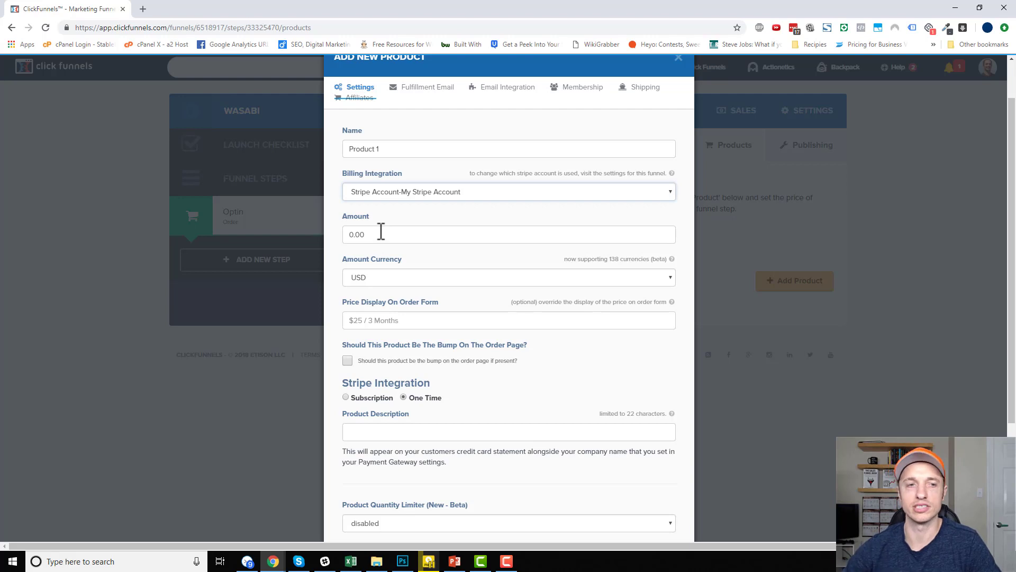
pyautogui.doubleClick(405, 235)
pyautogui.write('1')
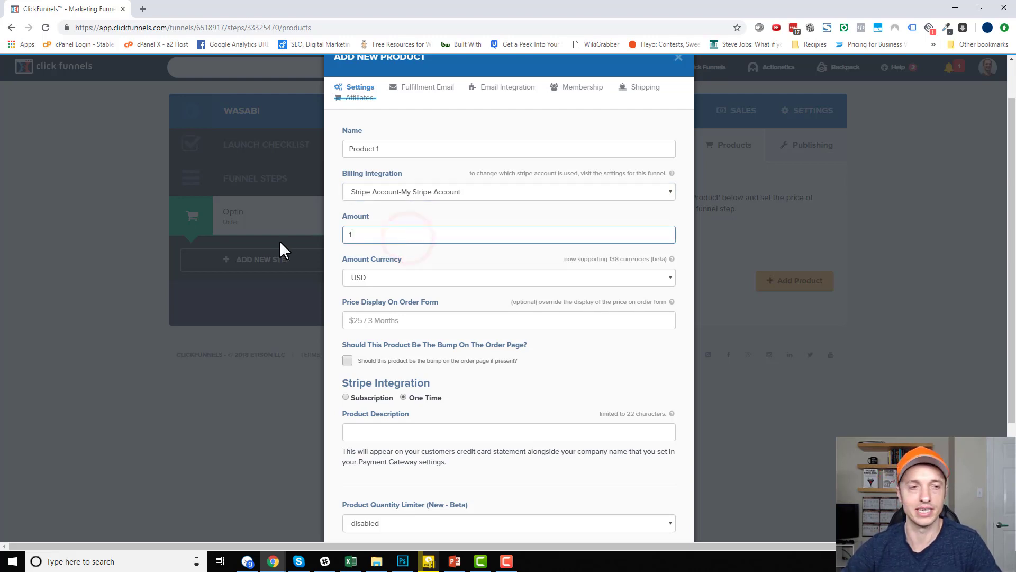
pyautogui.write('0.95')
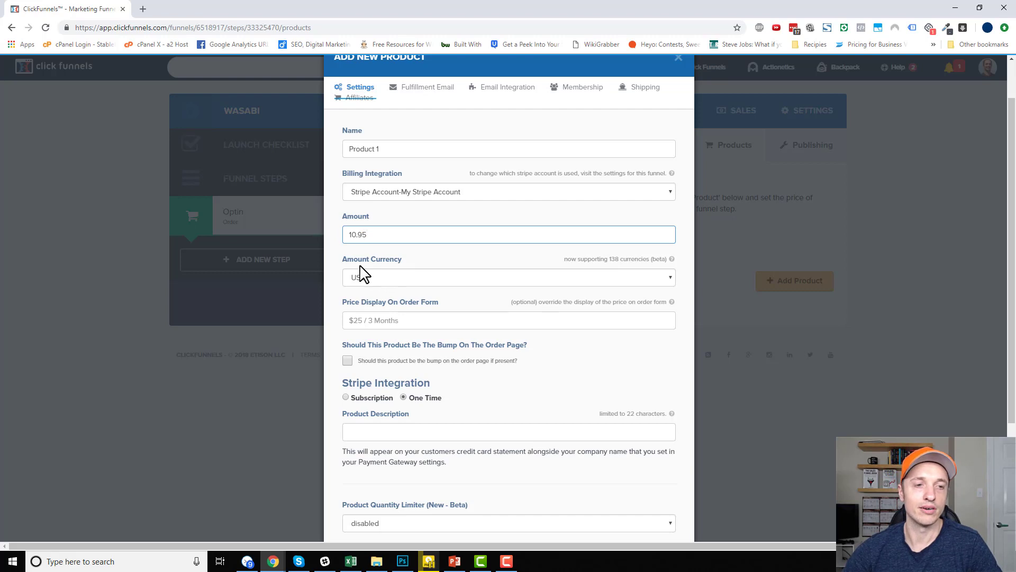
pyautogui.click(378, 278)
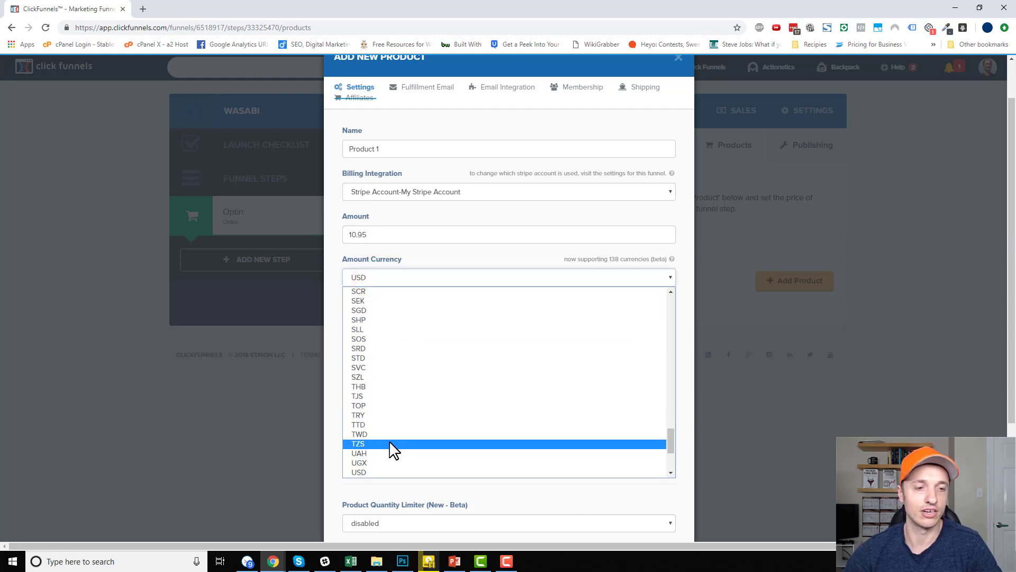
pyautogui.click(390, 475)
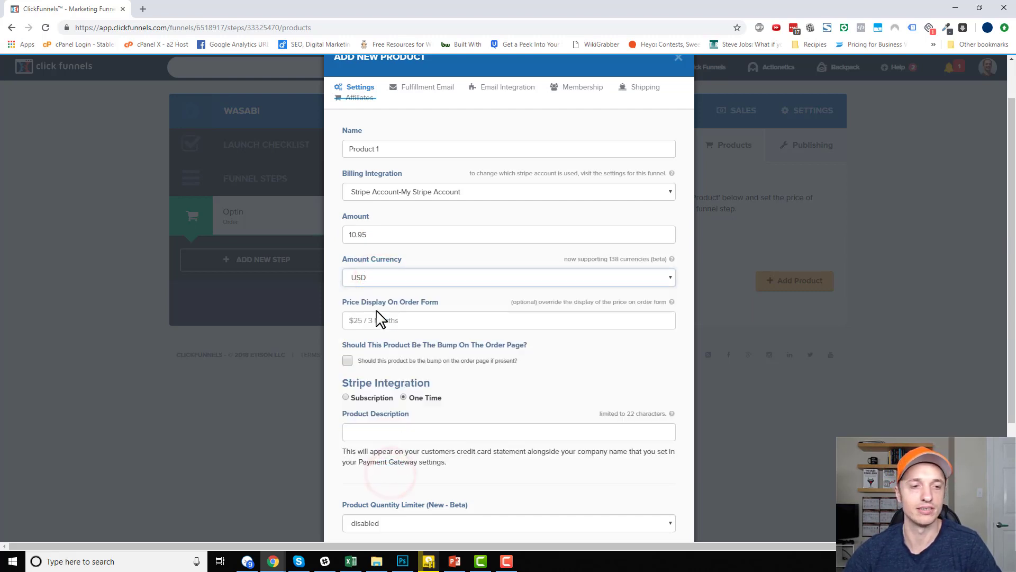
pyautogui.scroll(-1, 379, 315)
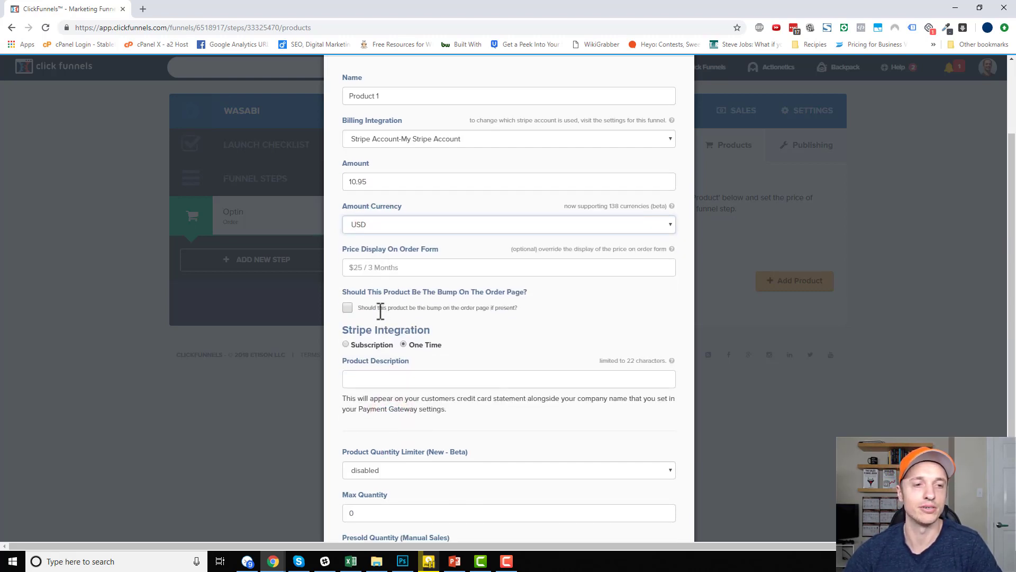
# Step: Set the order-form price display text to 'Only $10.95 (normally $15.95)'
pyautogui.doubleClick(385, 181)
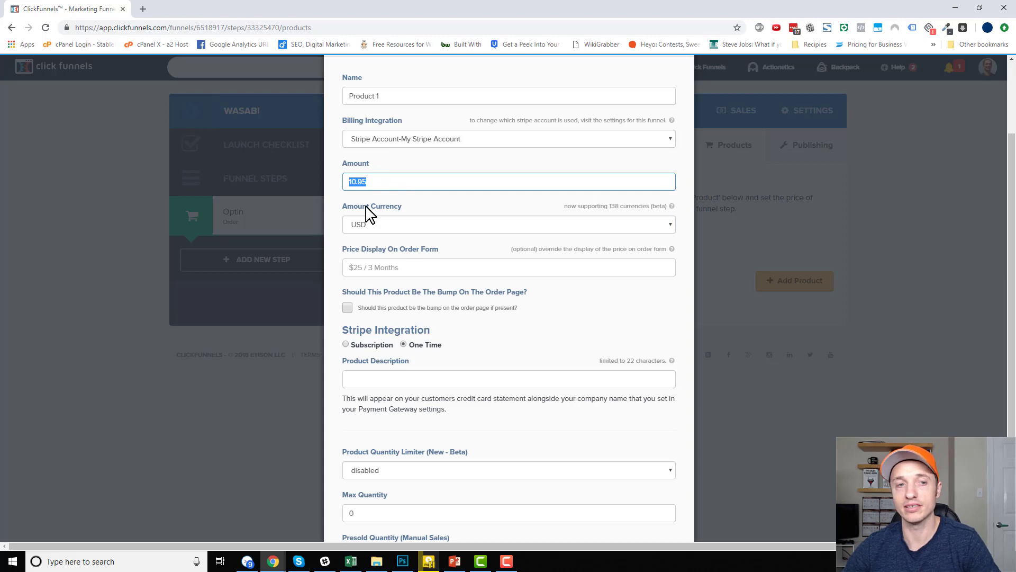
pyautogui.click(378, 269)
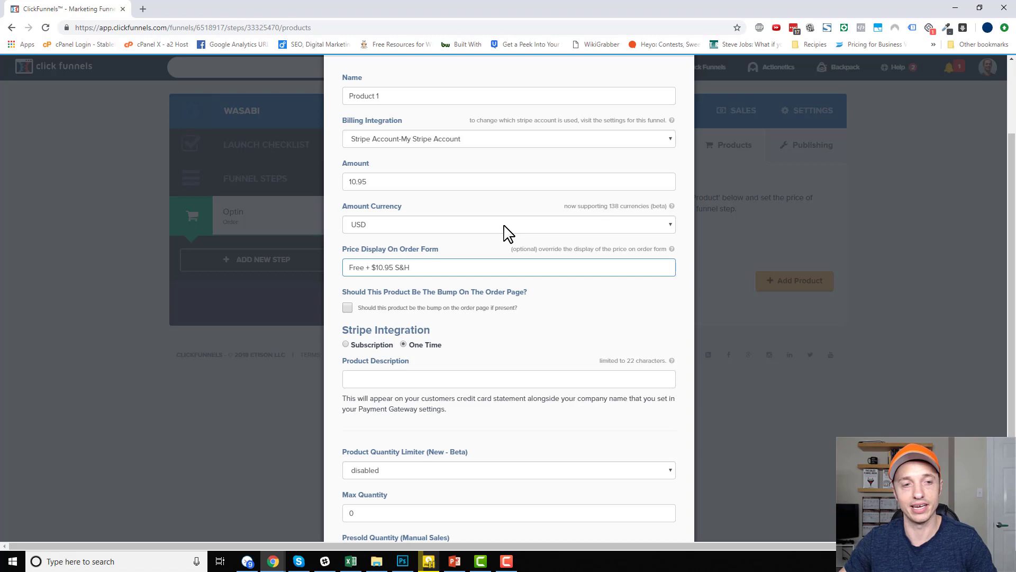
pyautogui.hotkey('ctrl', 'a')
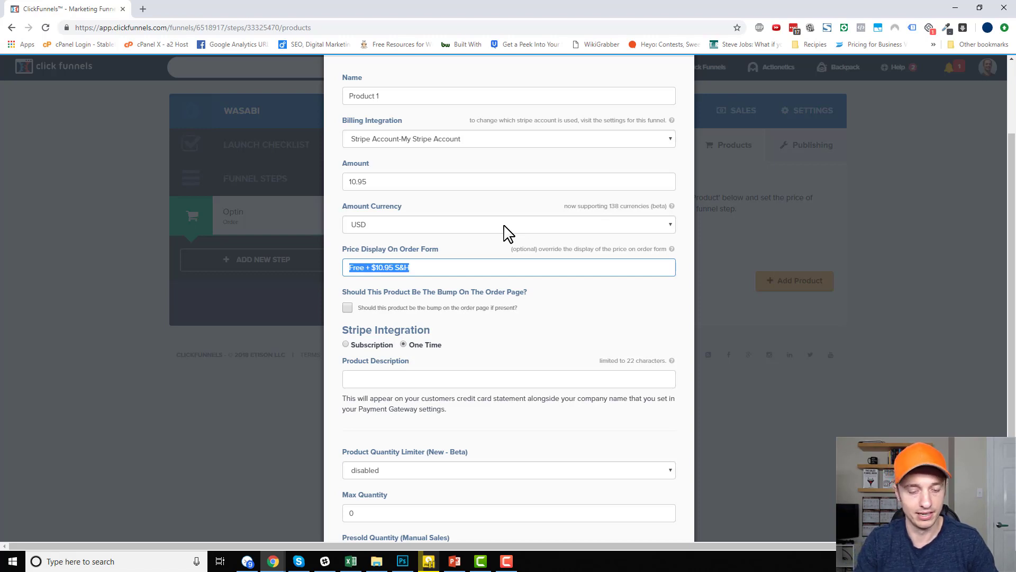
pyautogui.write('Only $10.95 (normally $15.95')
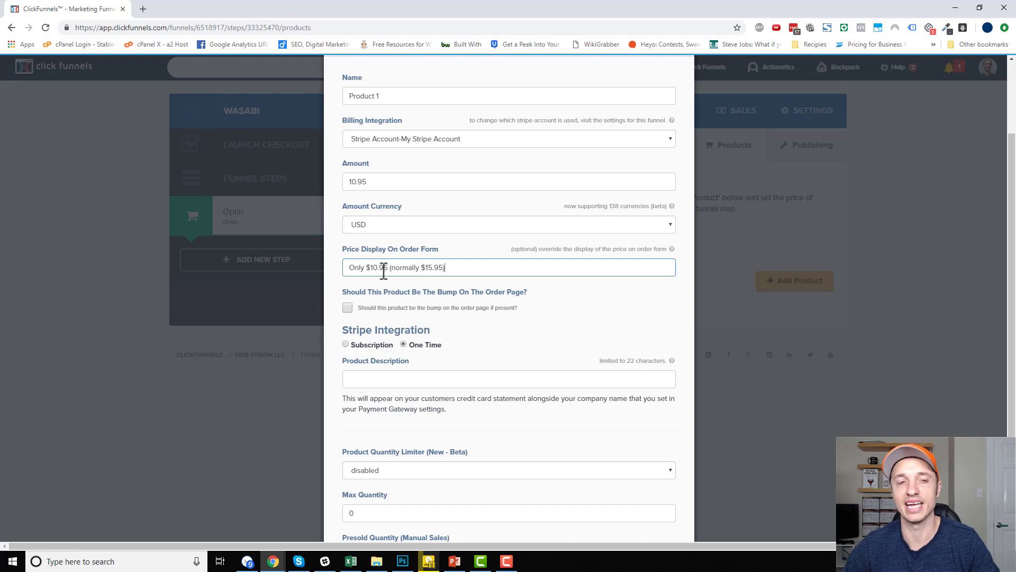
pyautogui.moveTo(346, 267); pyautogui.dragTo(477, 267)
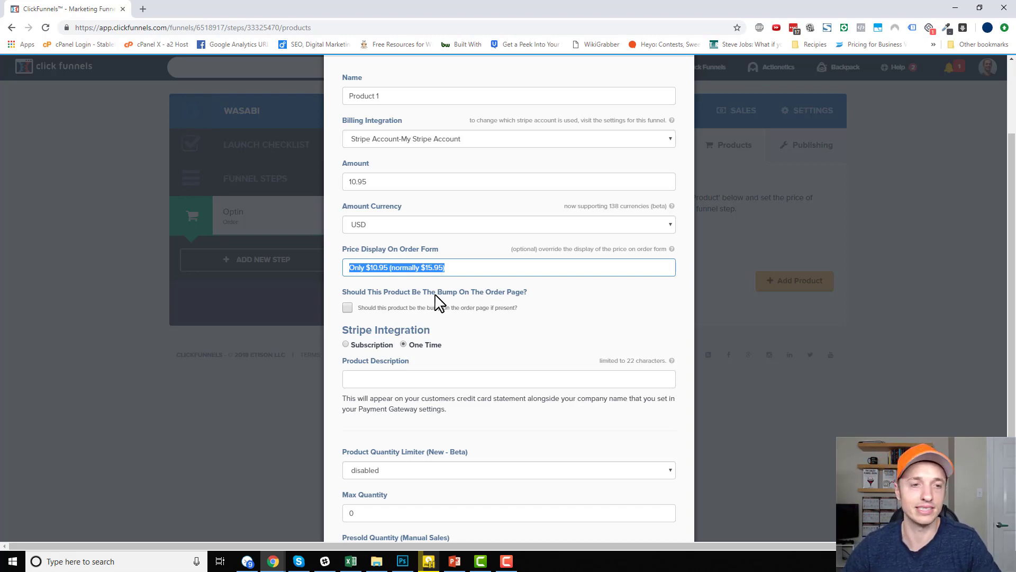
# Step: Make the Stripe charge One Time with 'My Product 1' as the card-statement description
pyautogui.scroll(-2, 439, 299)
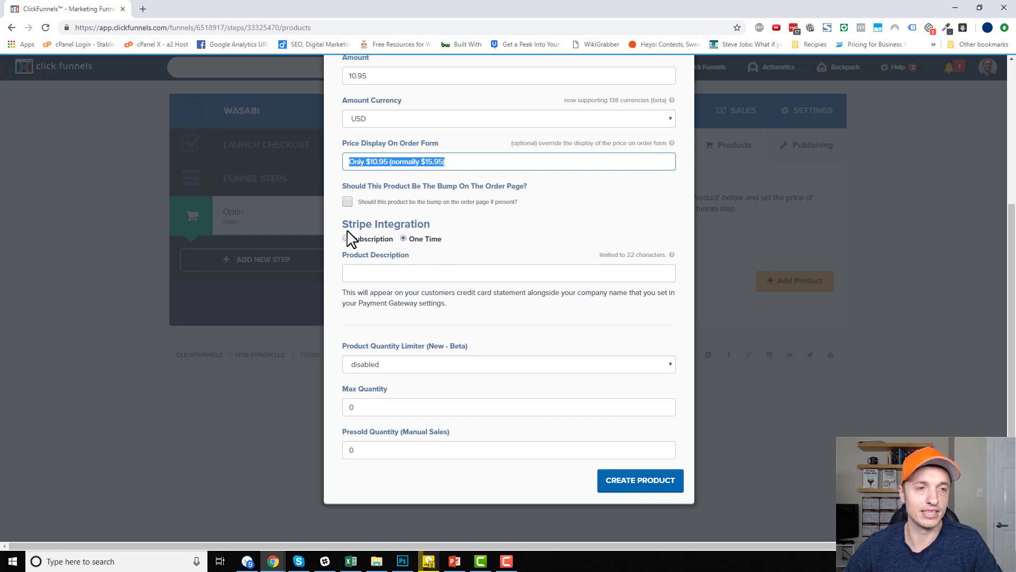
pyautogui.scroll(2, 361, 95)
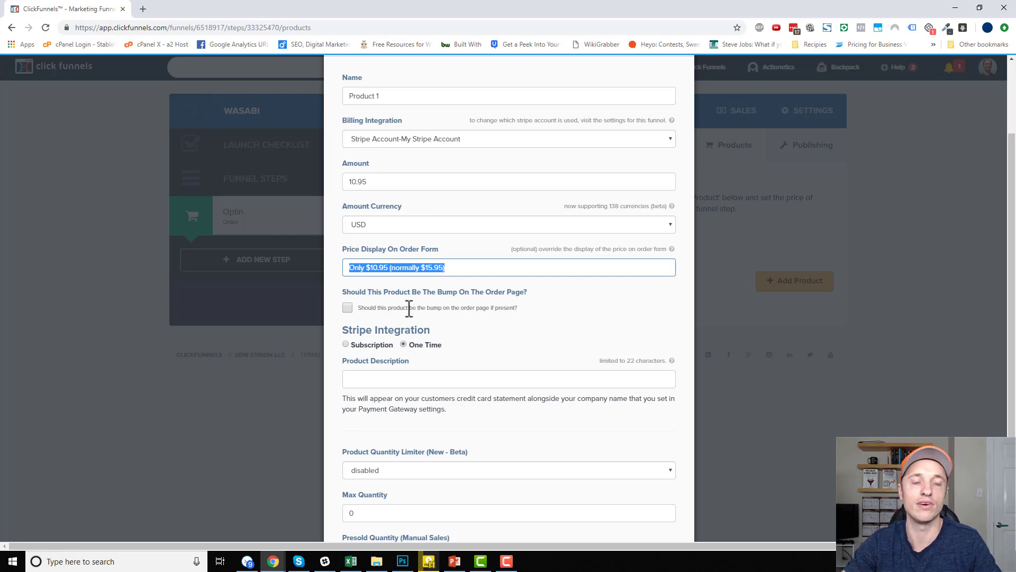
pyautogui.scroll(-1, 343, 320)
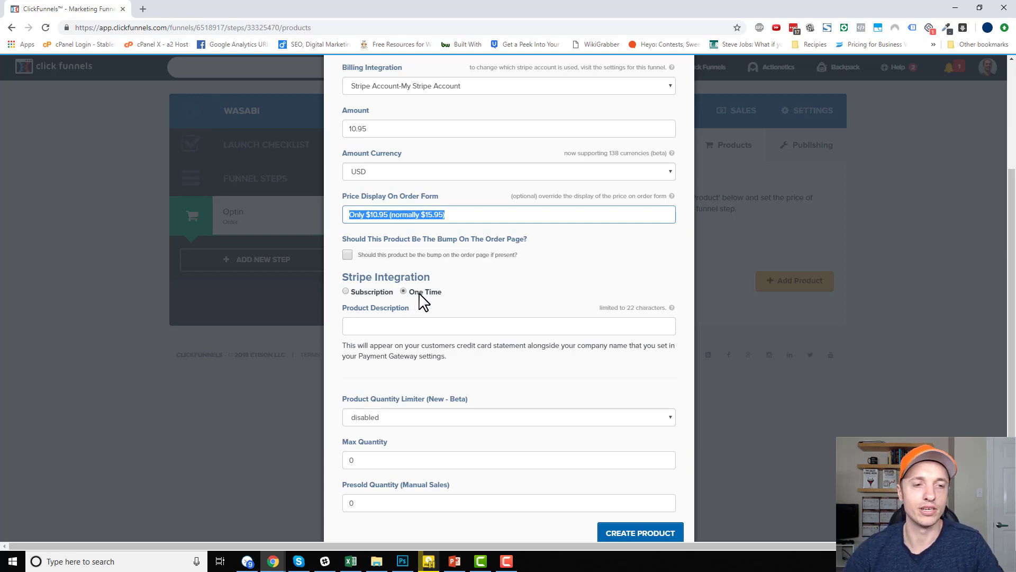
pyautogui.click(386, 328)
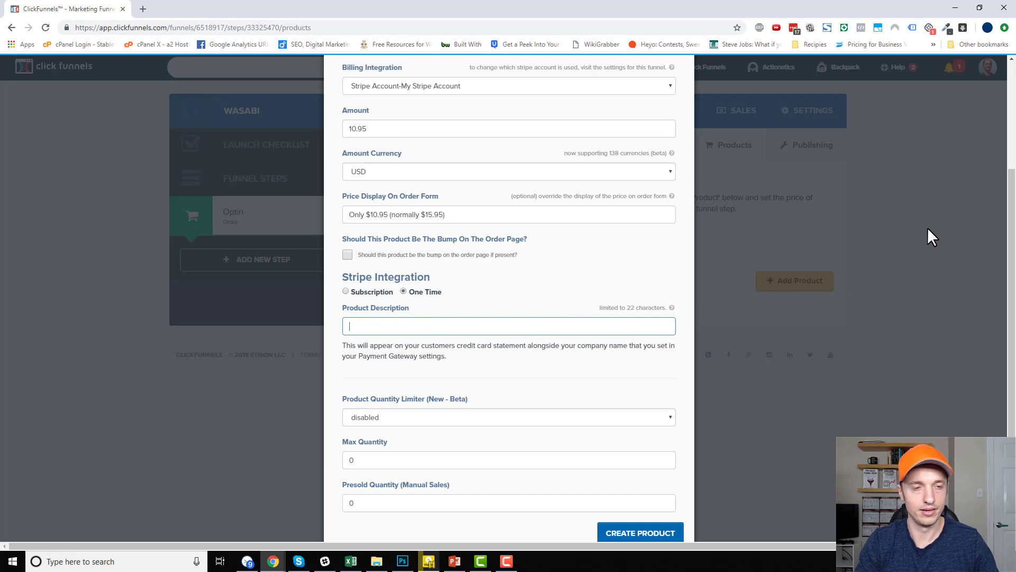
pyautogui.write('My Product 1')
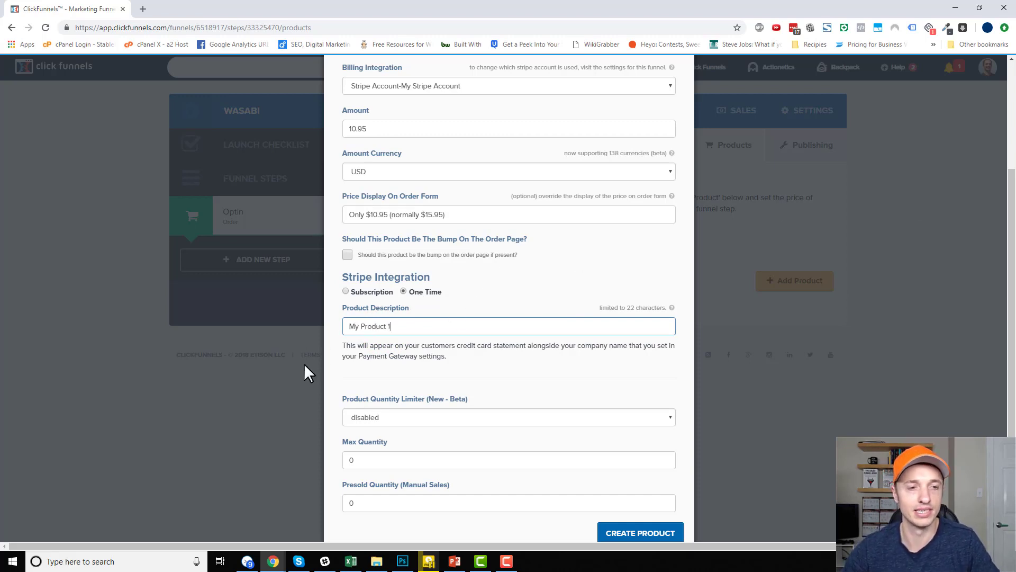
pyautogui.moveTo(421, 347); pyautogui.dragTo(527, 349)
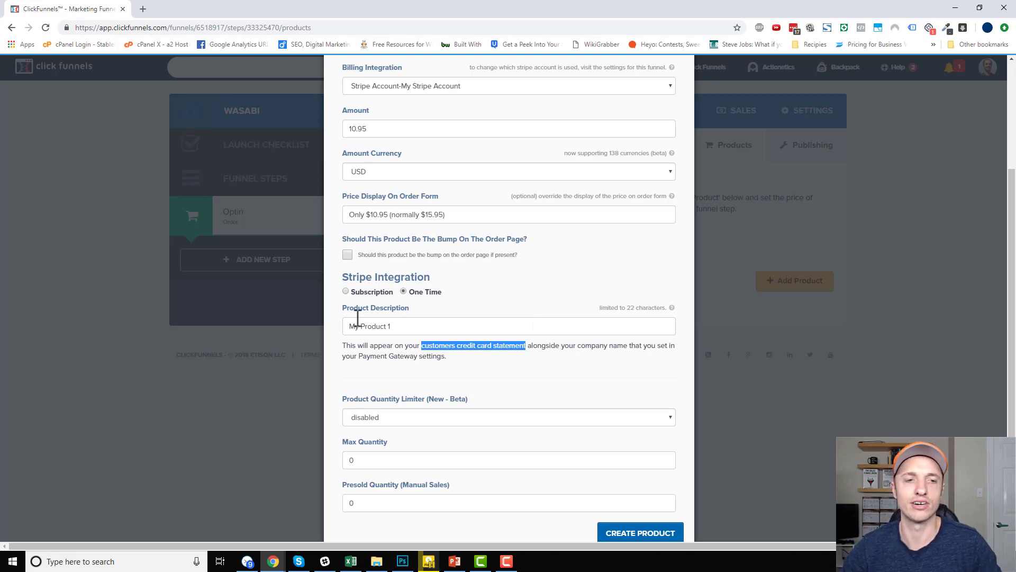
pyautogui.scroll(-1, 603, 318)
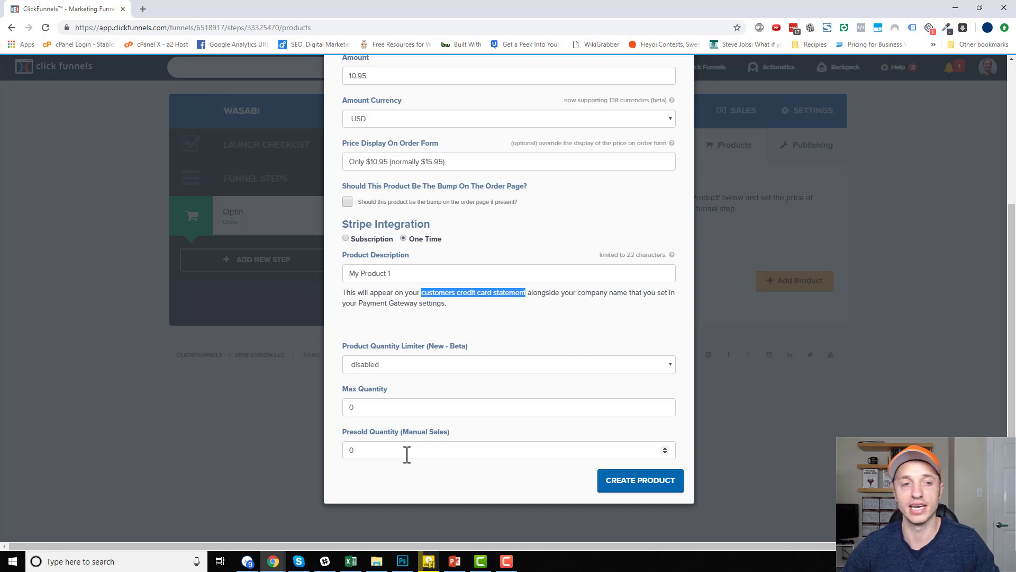
pyautogui.click(510, 332)
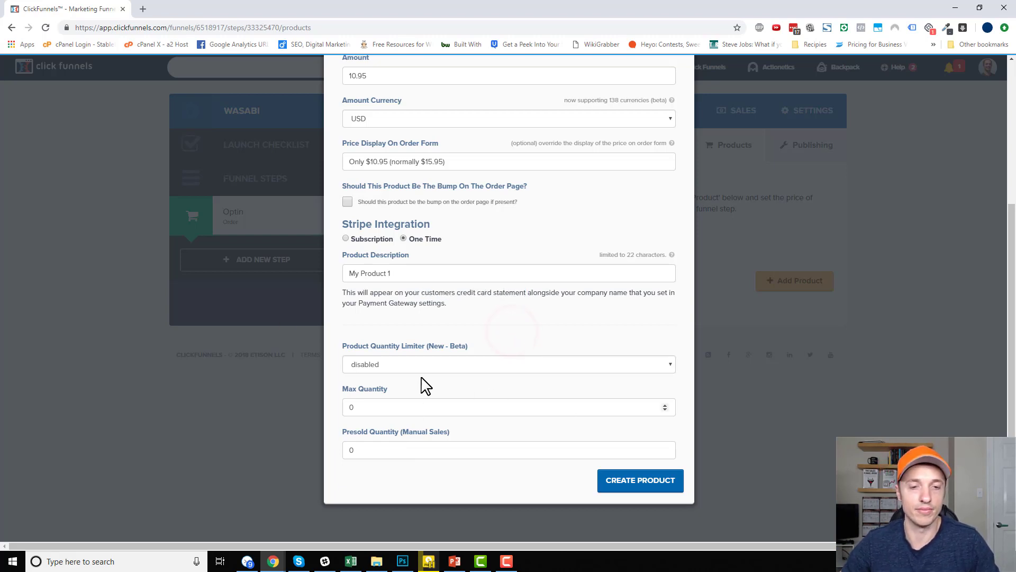
pyautogui.scroll(4, 418, 436)
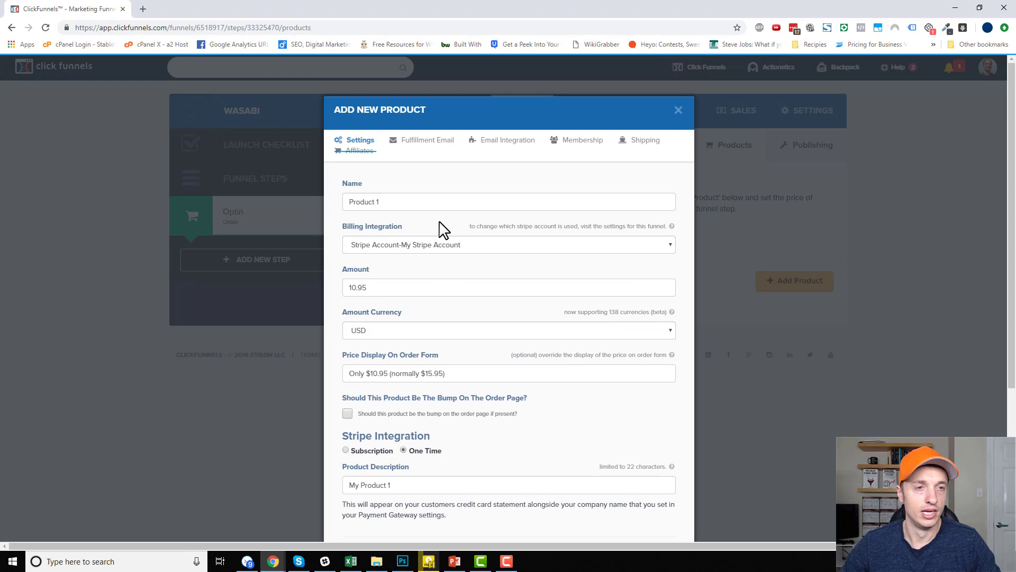
# Step: Review the Fulfillment Email's Thank You Page choices and highlight the #PRODUCT_THANK_YOU_PAGE# token
pyautogui.click(430, 140)
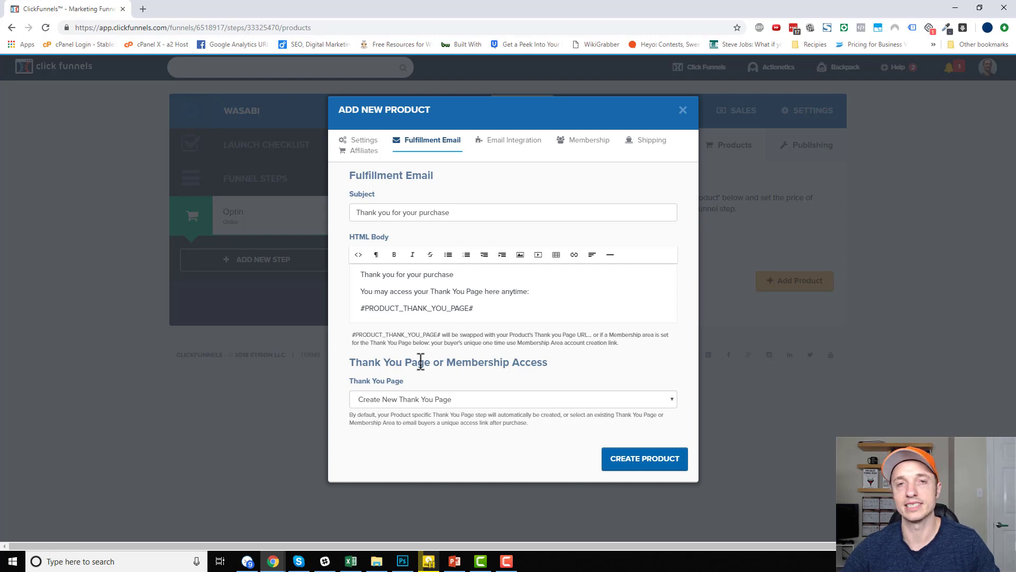
pyautogui.click(433, 399)
pyautogui.click(435, 434)
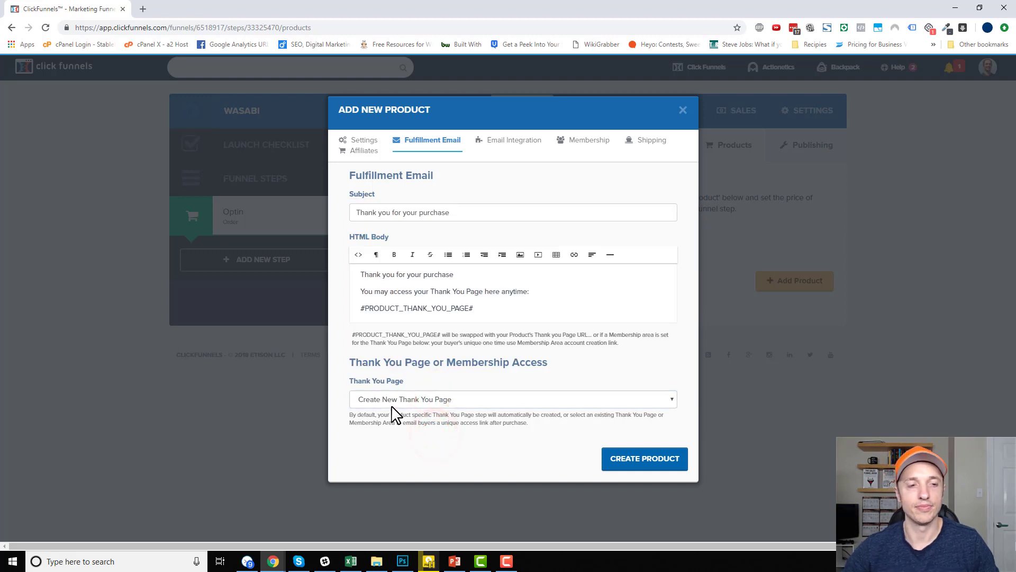
pyautogui.click(479, 308)
pyautogui.moveTo(357, 309); pyautogui.dragTo(479, 308)
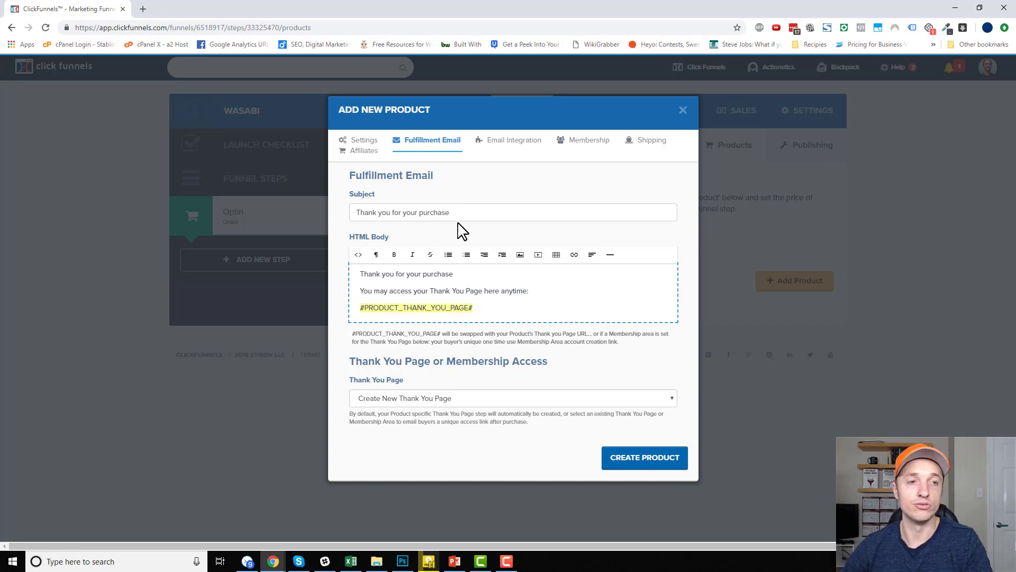
# Step: Delete all text from the fulfillment email's Subject field
pyautogui.moveTo(494, 212); pyautogui.dragTo(356, 213)
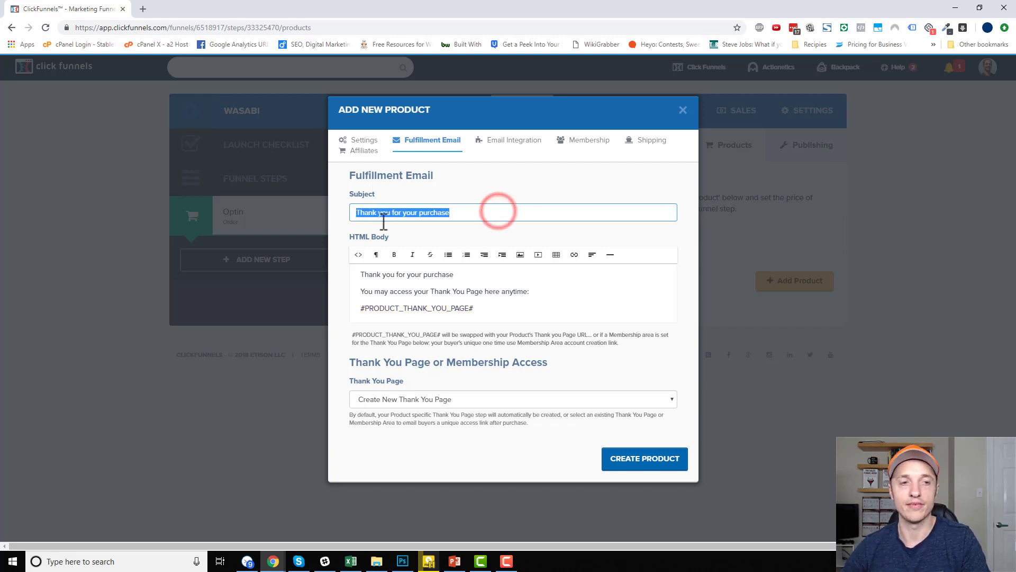
pyautogui.press('BackSpace')
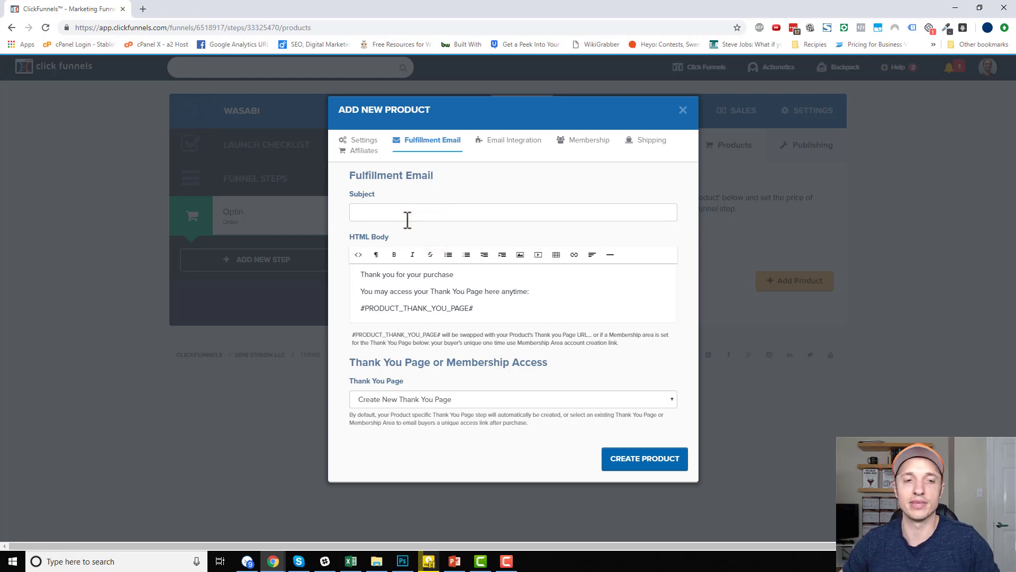
pyautogui.click(496, 306)
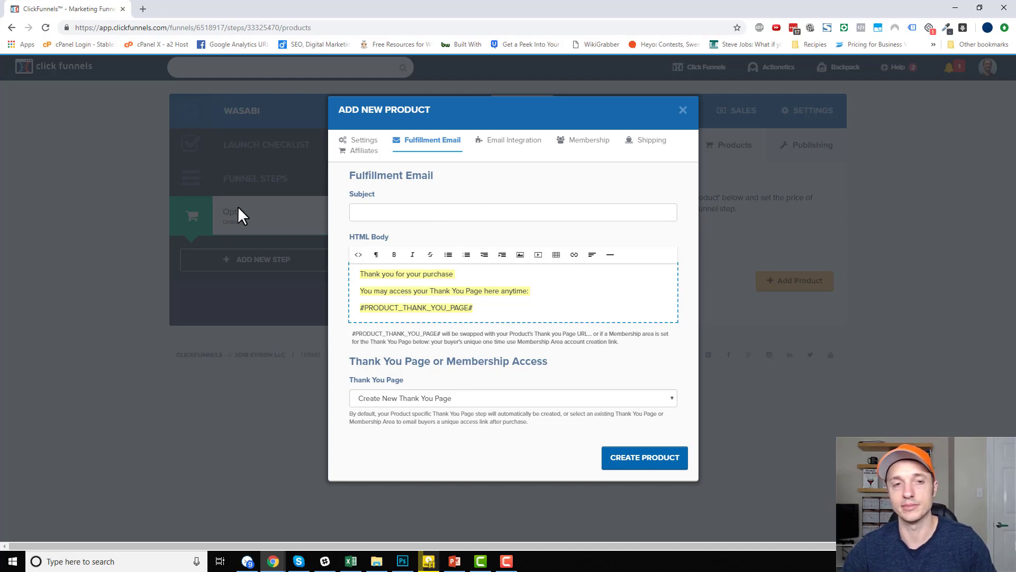
# Step: Use ActiveCampaign to add buyers to the Crazy Eye Marketing list with tag 'dsfcdasgfdasw'
pyautogui.click(508, 144)
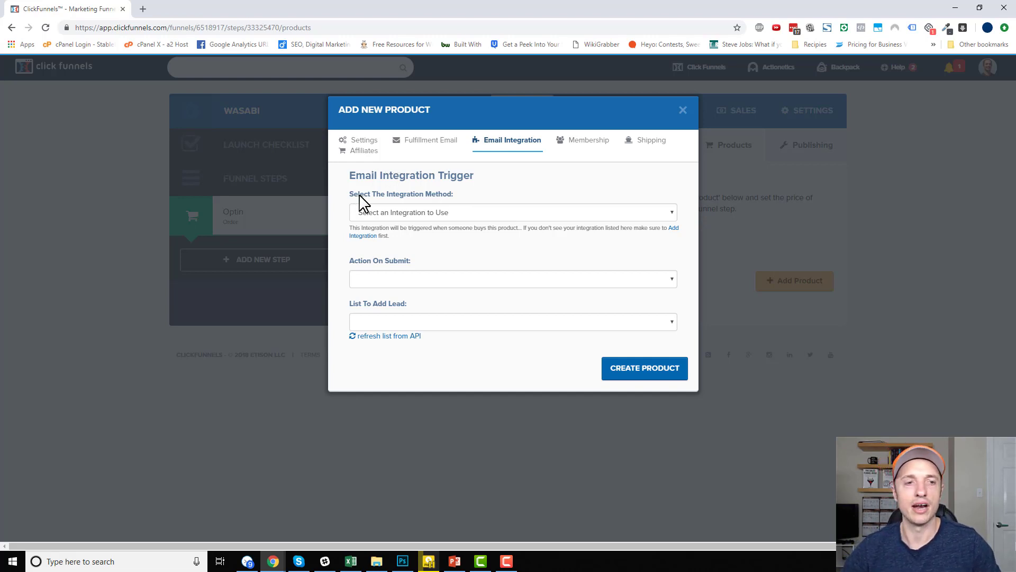
pyautogui.click(412, 213)
pyautogui.click(456, 254)
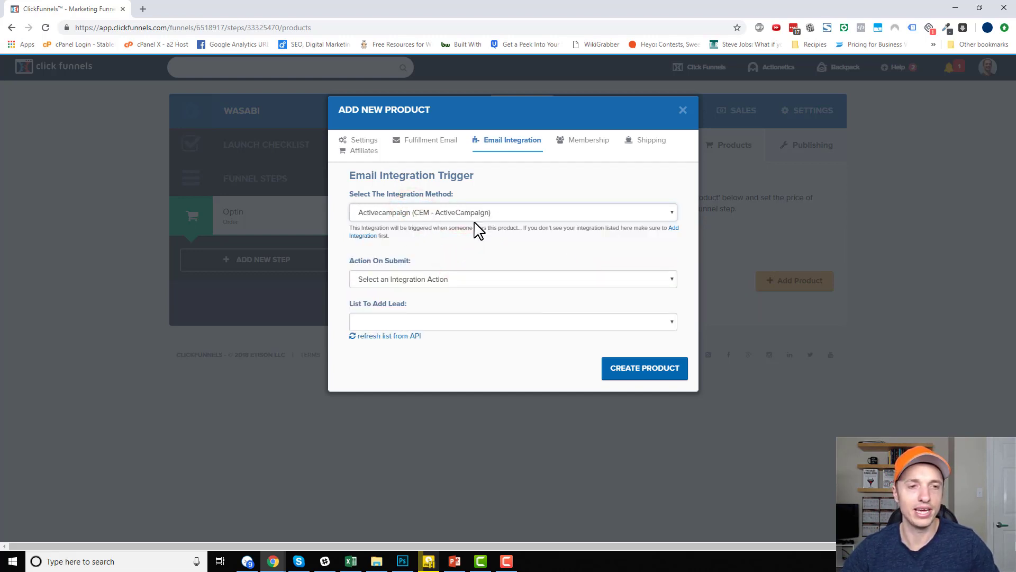
pyautogui.click(397, 280)
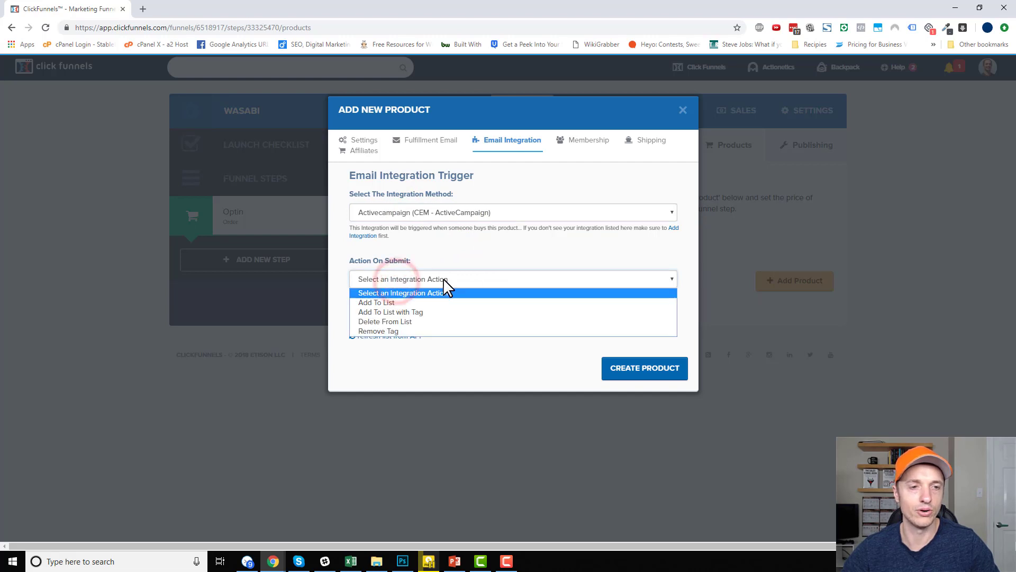
pyautogui.click(398, 313)
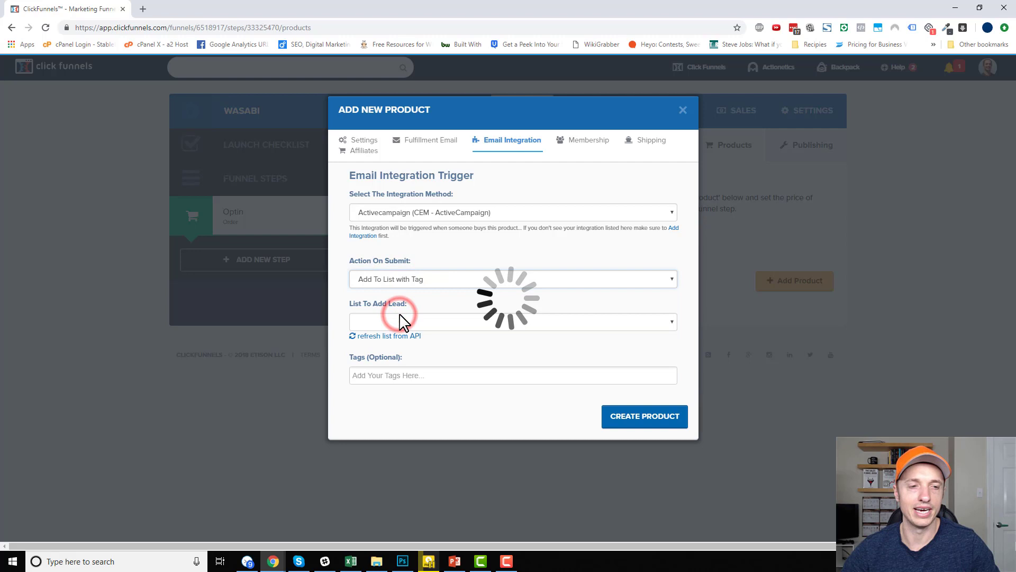
pyautogui.click(405, 322)
pyautogui.click(414, 345)
pyautogui.click(435, 376)
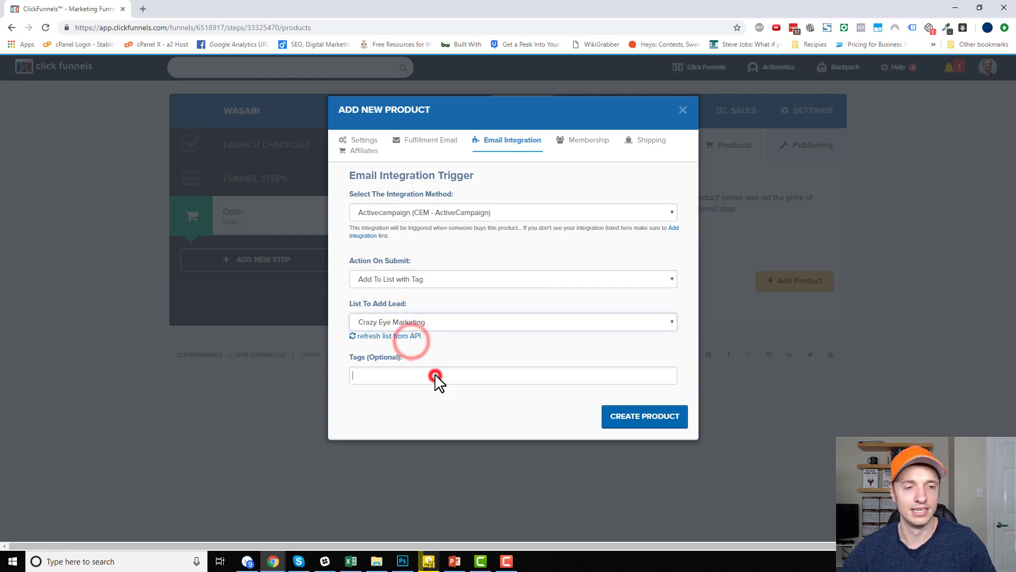
pyautogui.write('dsfcdasgfdasw')
pyautogui.click(392, 395)
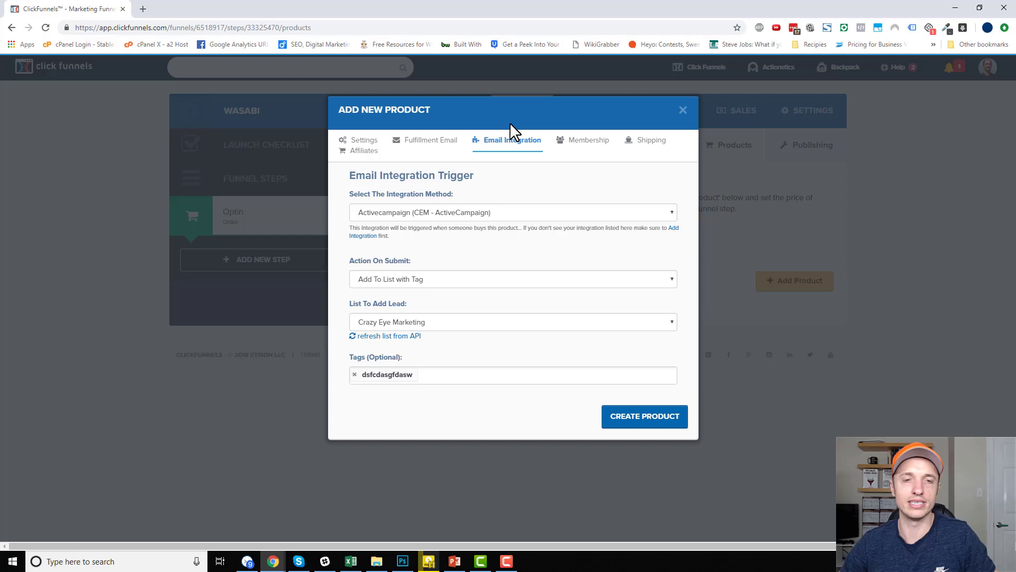
# Step: Check the Membership integration methods without changes, then view the Shipping fulfillment options
pyautogui.click(575, 139)
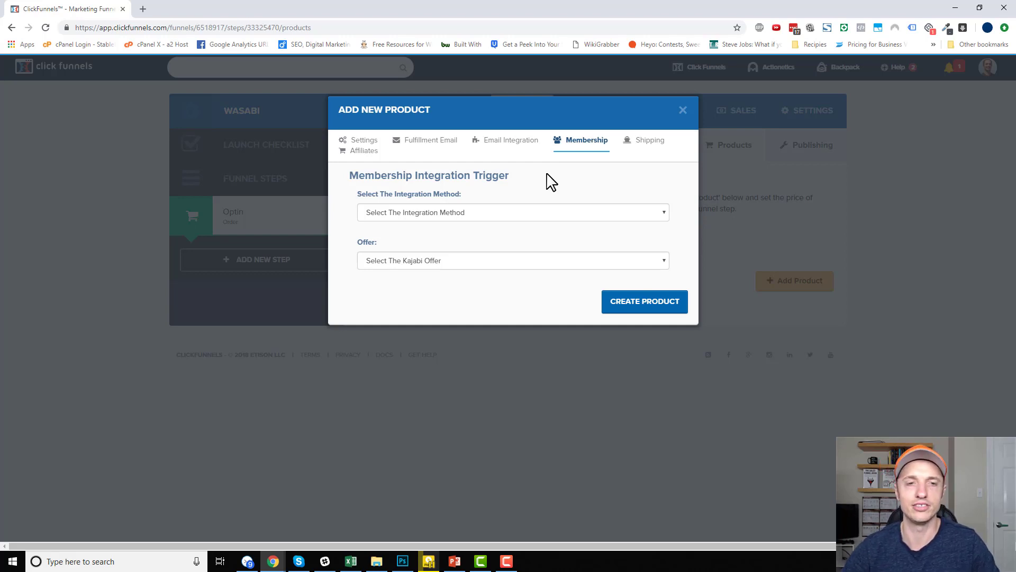
pyautogui.click(508, 211)
pyautogui.click(478, 245)
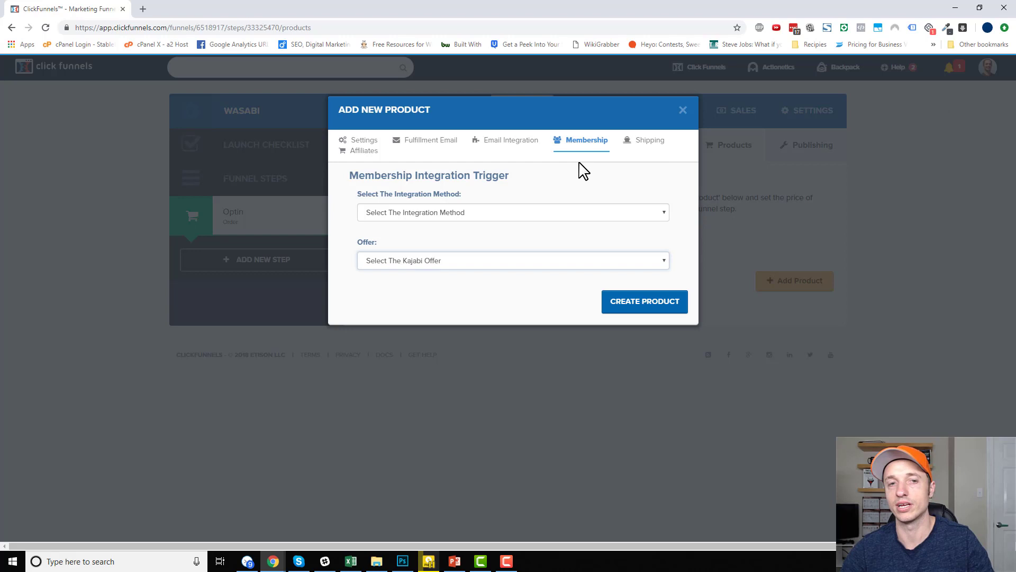
pyautogui.click(649, 140)
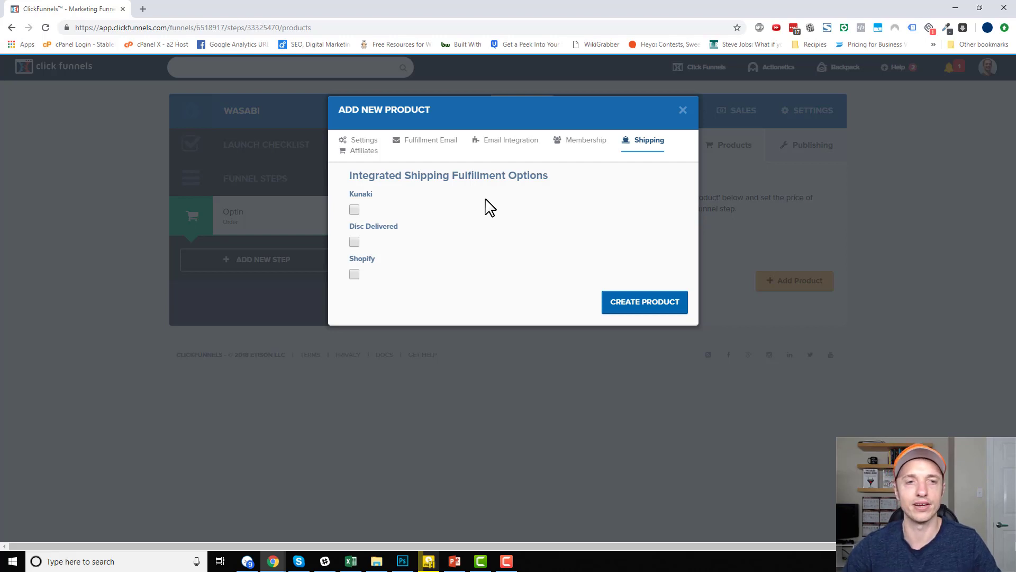
# Step: Keep Product 1 commissionable under the default commission plan in its Affiliate Options
pyautogui.click(352, 155)
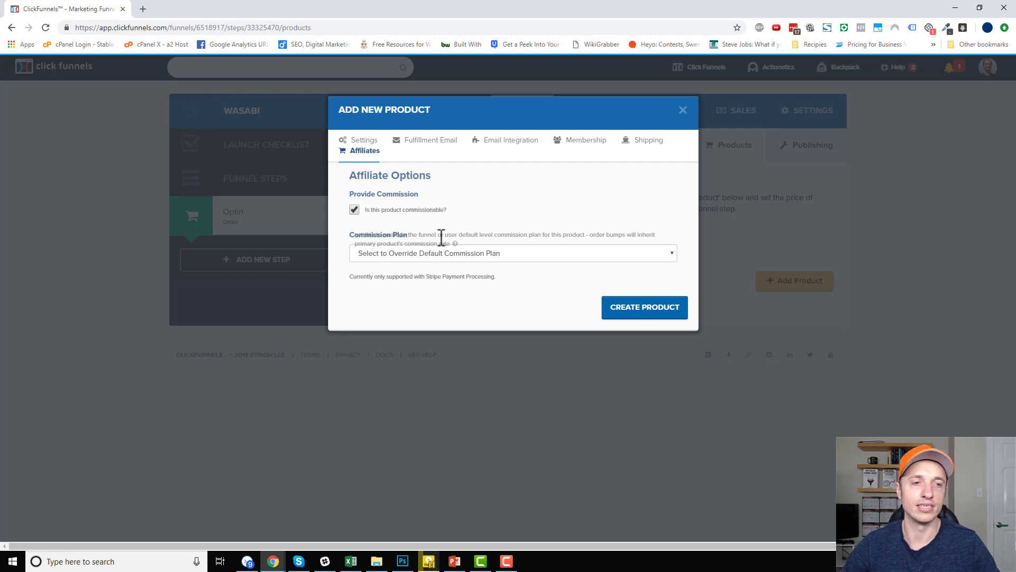
pyautogui.click(433, 253)
pyautogui.click(599, 202)
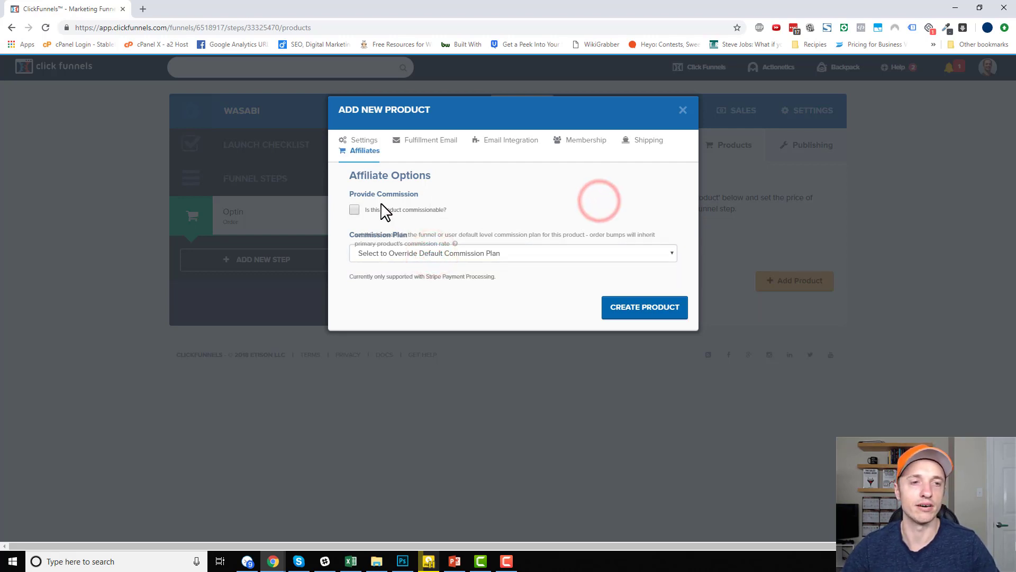
pyautogui.click(383, 206)
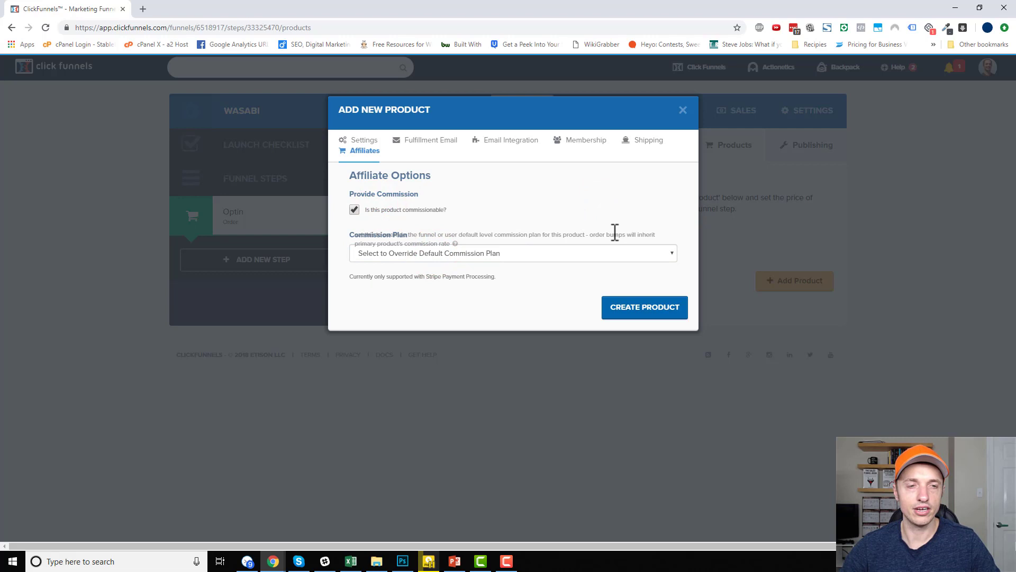
# Step: Save Product 1 to the Optin step and open its live order page in a new tab
pyautogui.click(630, 317)
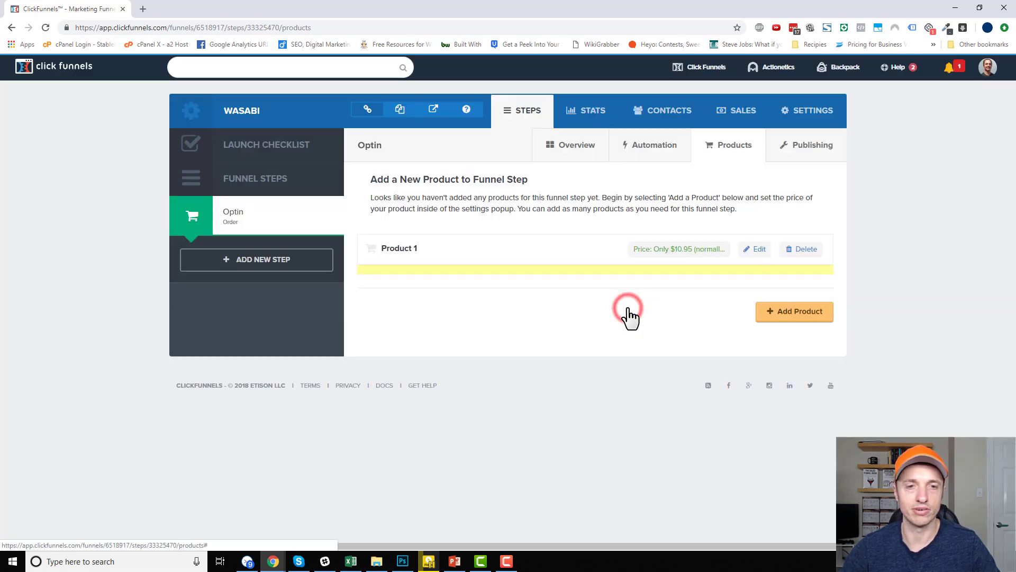
pyautogui.click(570, 153)
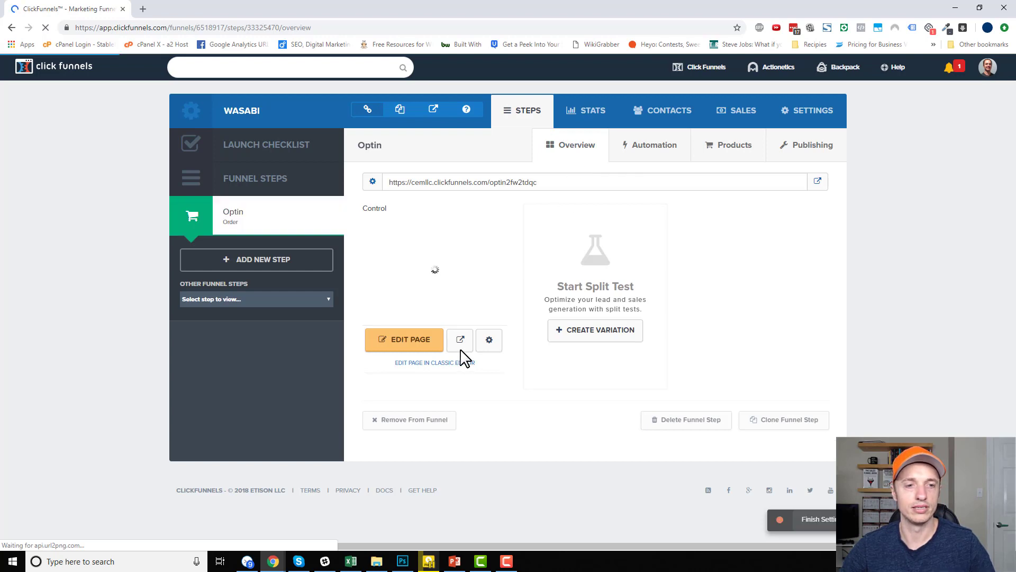
pyautogui.click(816, 183)
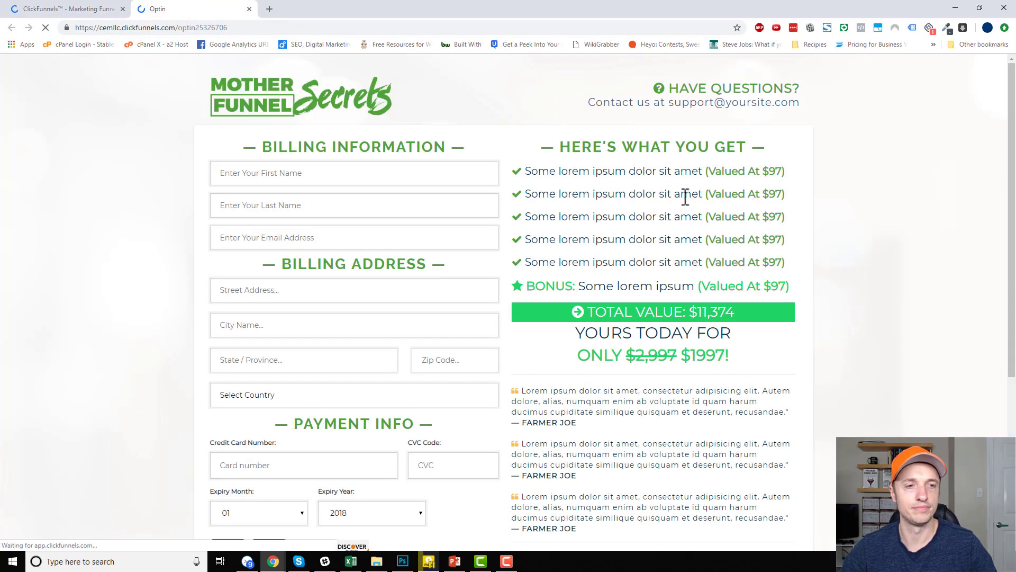
# Step: Confirm the live page lists Product 1 at 'Only $10.95 (normally $15.95)', then return to ClickFunnels
pyautogui.scroll(-1, 704, 180)
pyautogui.scroll(-4, 705, 180)
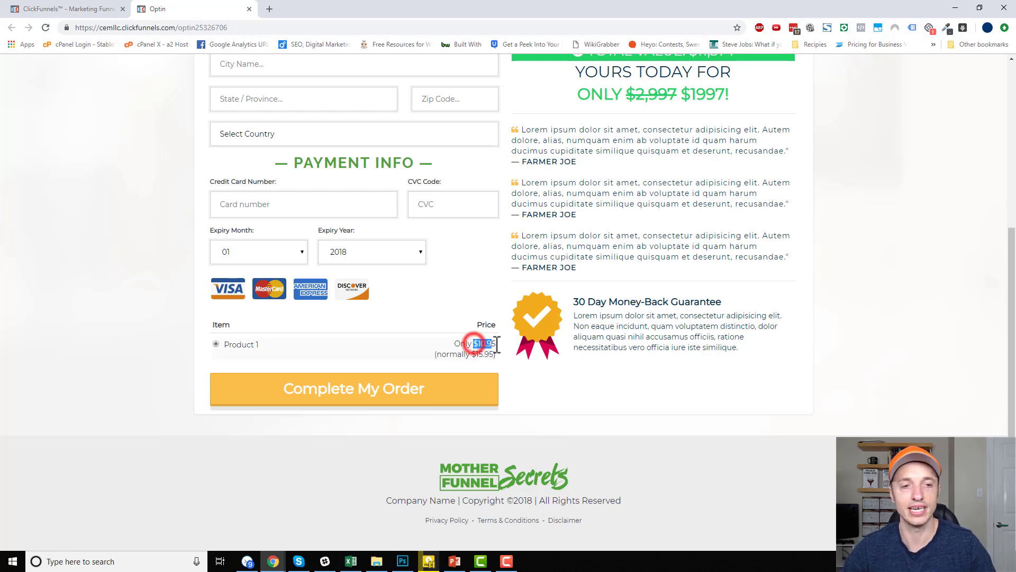
pyautogui.tripleClick(476, 344)
pyautogui.click(478, 344)
pyautogui.click(480, 346)
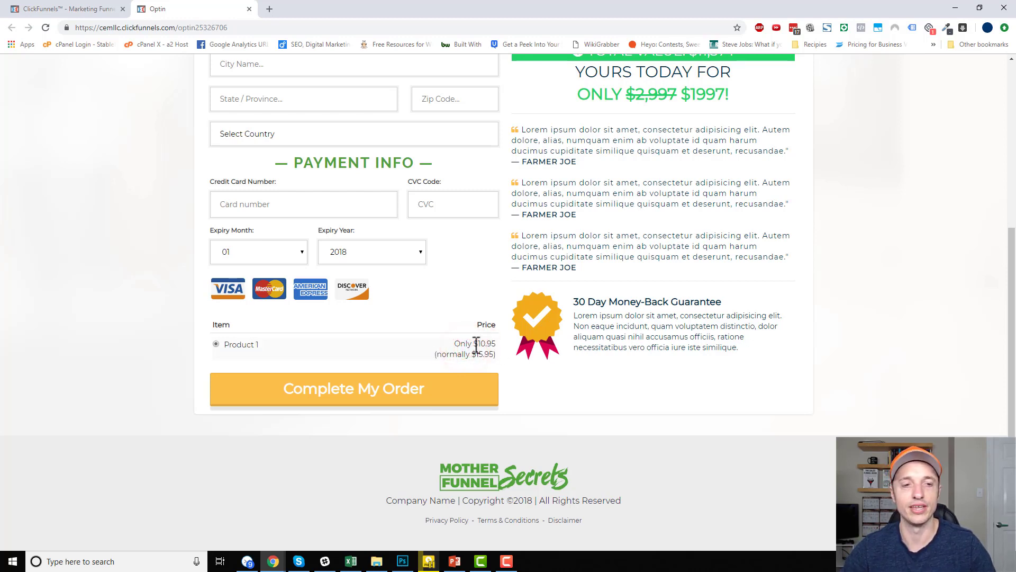
pyautogui.scroll(5, 476, 351)
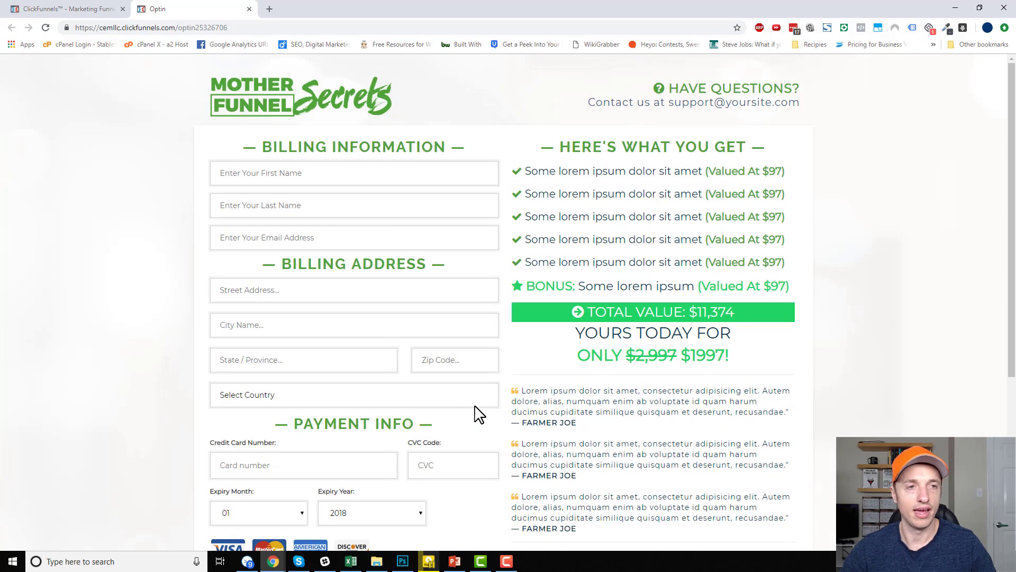
pyautogui.click(56, 9)
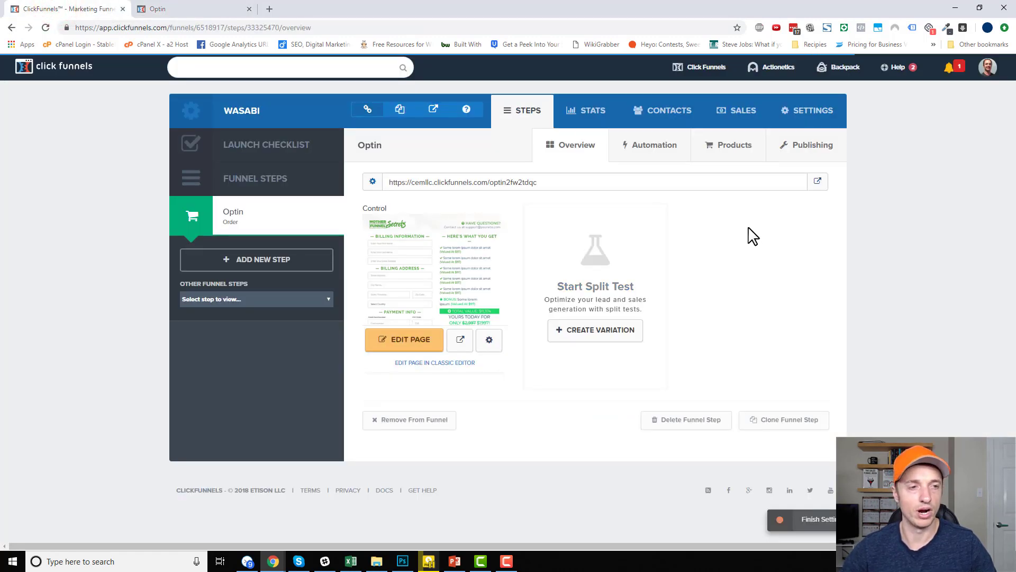